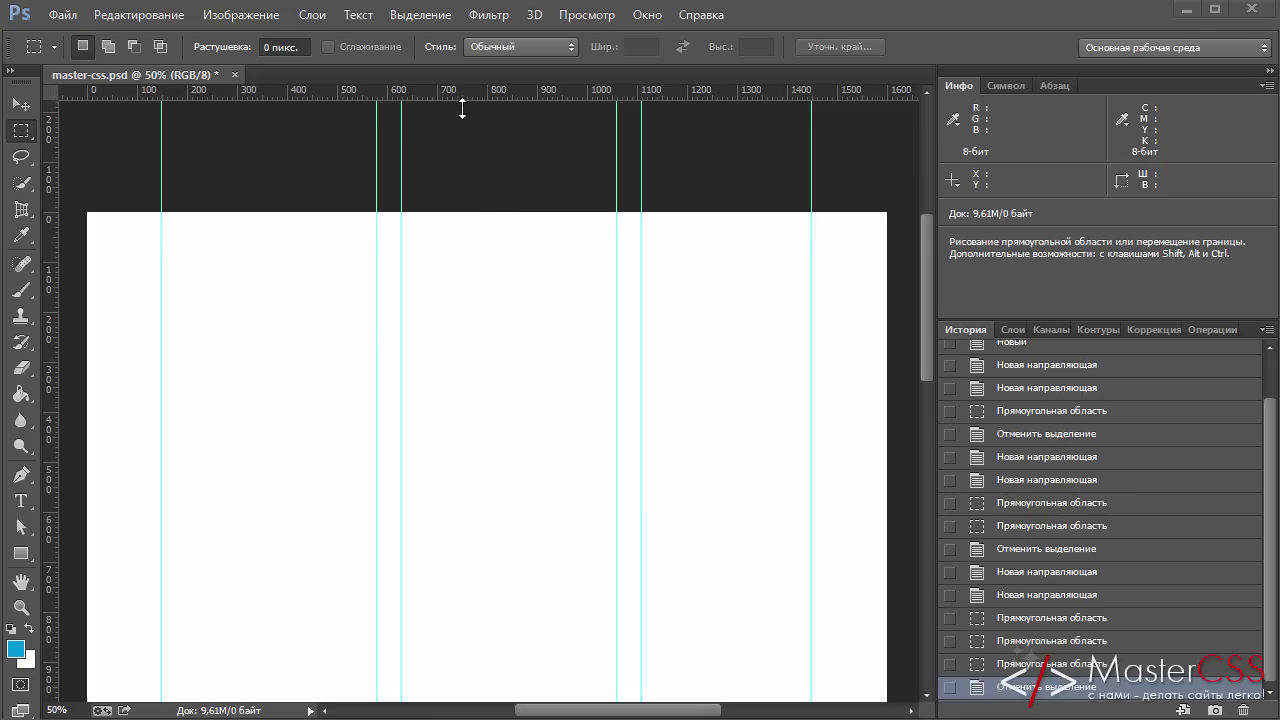
Step: Place horizontal guides at Y 150 px and Y 200 px near the top of the canvas
{"action": "mouse_move", "coordinate": [454, 90]}
{"action": "left_mouse_down"}
{"action": "mouse_move", "coordinate": [463, 302]}
{"action": "mouse_move", "coordinate": [456, 289]}
{"action": "left_mouse_up"}
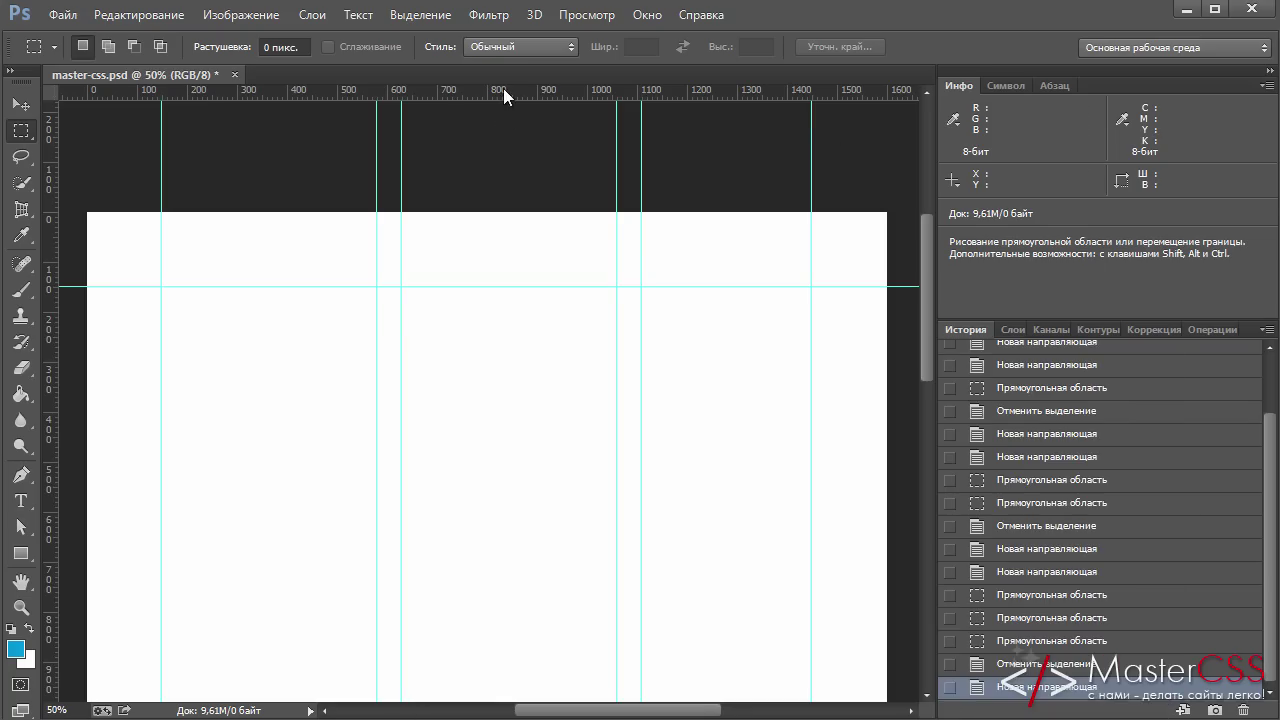
{"action": "left_click_drag", "start_coordinate": [497, 92], "coordinate": [484, 288]}
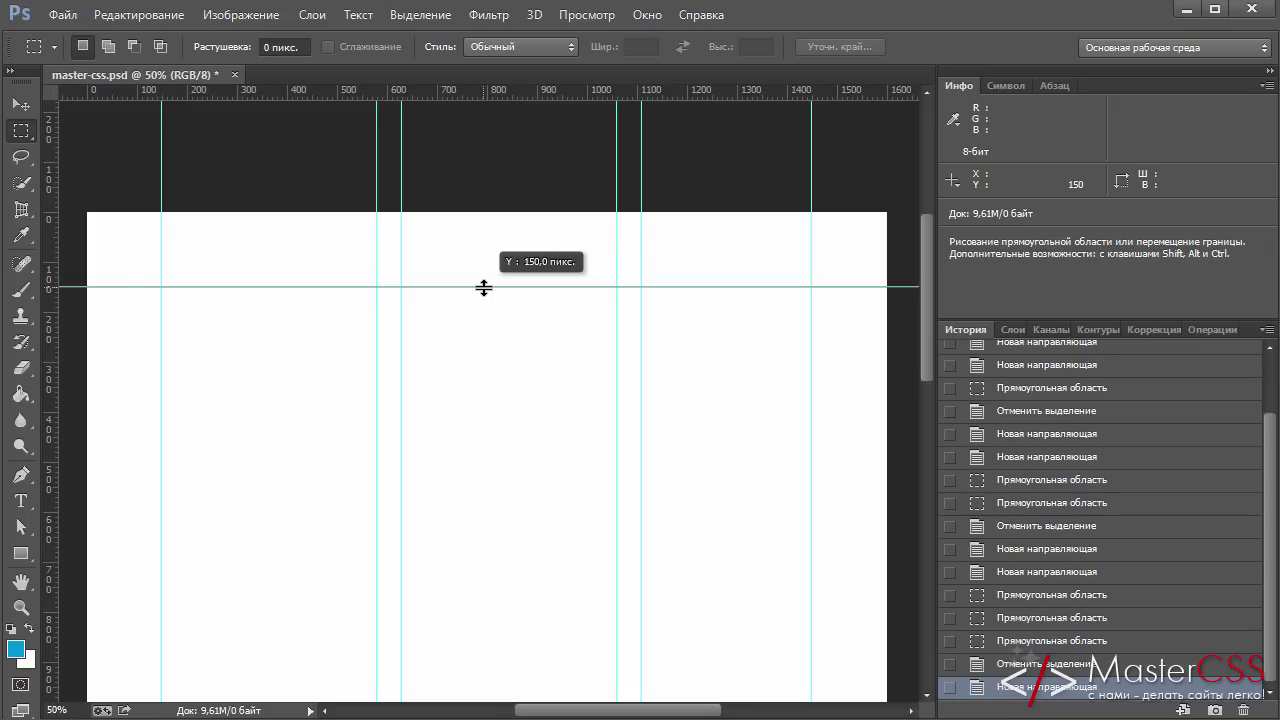
{"action": "left_click_drag", "start_coordinate": [484, 288], "coordinate": [484, 312]}
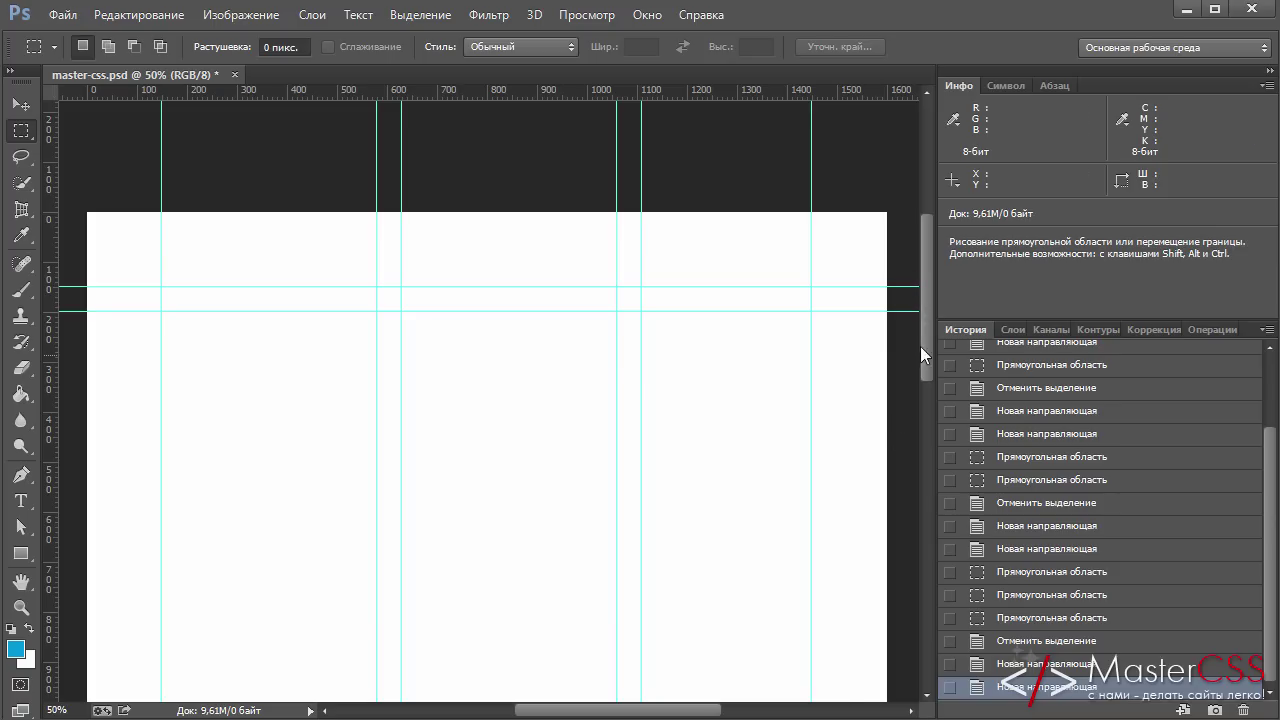
Step: Scroll down and add two horizontal guides at 540 px and 590 px
{"action": "left_click_drag", "start_coordinate": [929, 311], "coordinate": [931, 346]}
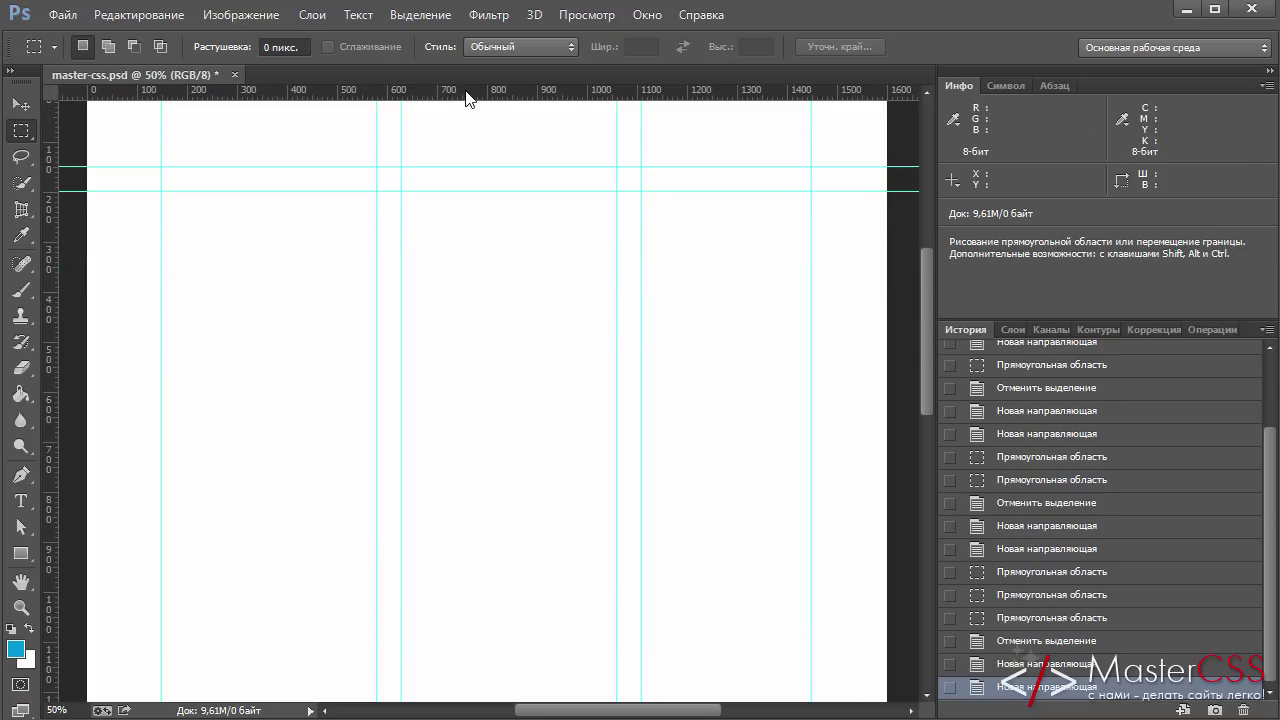
{"action": "left_click_drag", "start_coordinate": [466, 97], "coordinate": [449, 193]}
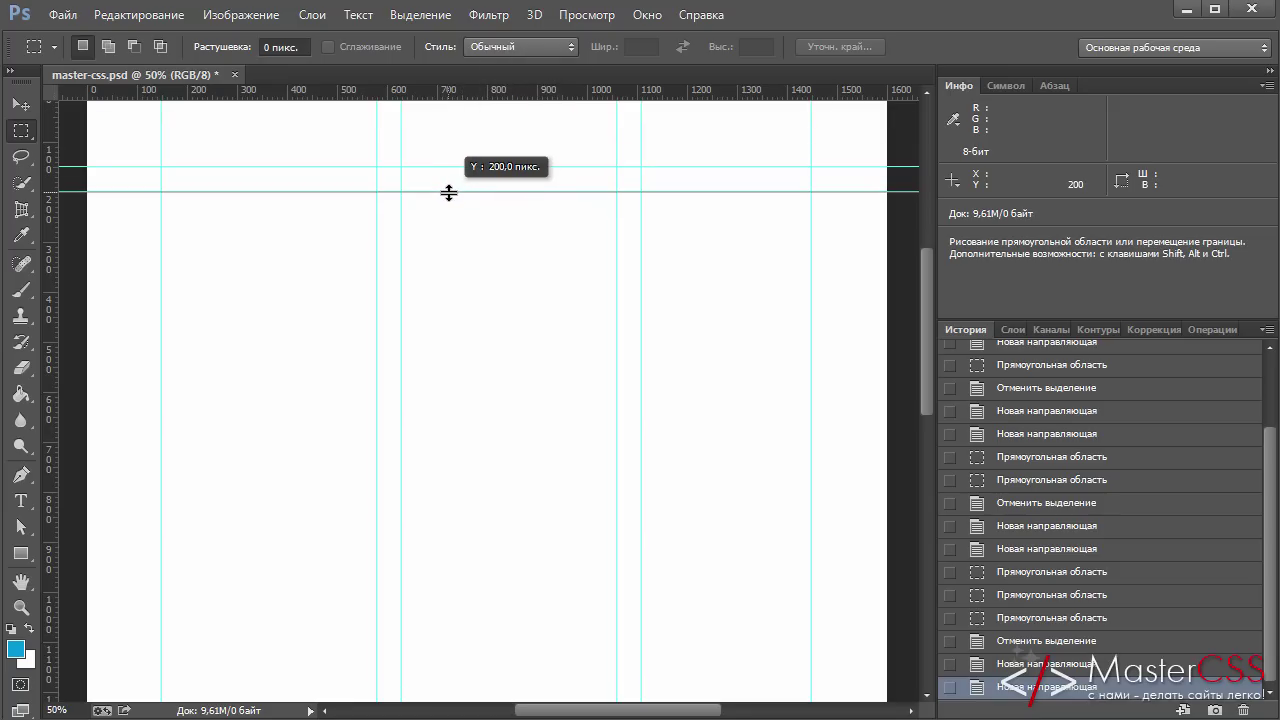
{"action": "left_click_drag", "start_coordinate": [449, 193], "coordinate": [451, 361]}
{"action": "left_click_drag", "start_coordinate": [486, 95], "coordinate": [460, 387]}
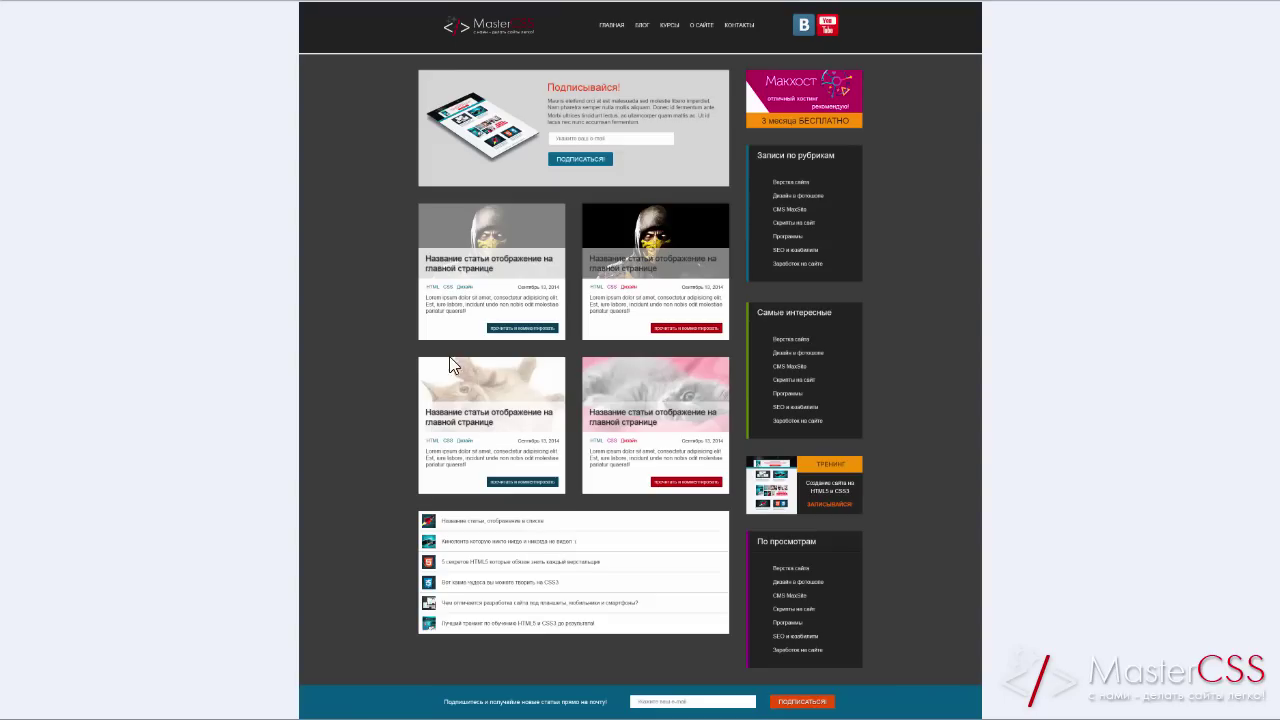
Step: Sketch lines over the mockup's card gutters marking its two columns and rows, then clear them
{"action": "left_click_drag", "start_coordinate": [474, 228], "coordinate": [485, 446]}
{"action": "left_click_drag", "start_coordinate": [636, 236], "coordinate": [638, 432]}
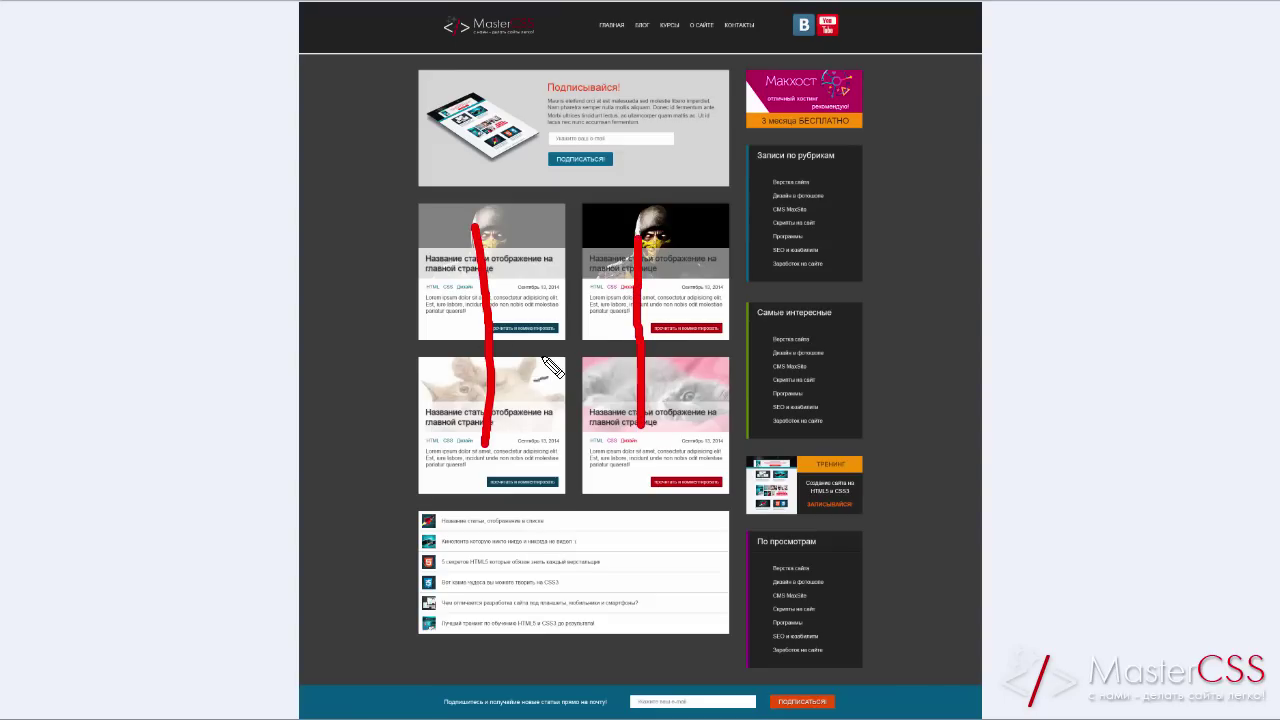
{"action": "left_click_drag", "start_coordinate": [450, 271], "coordinate": [692, 264]}
{"action": "left_click_drag", "start_coordinate": [429, 426], "coordinate": [666, 424]}
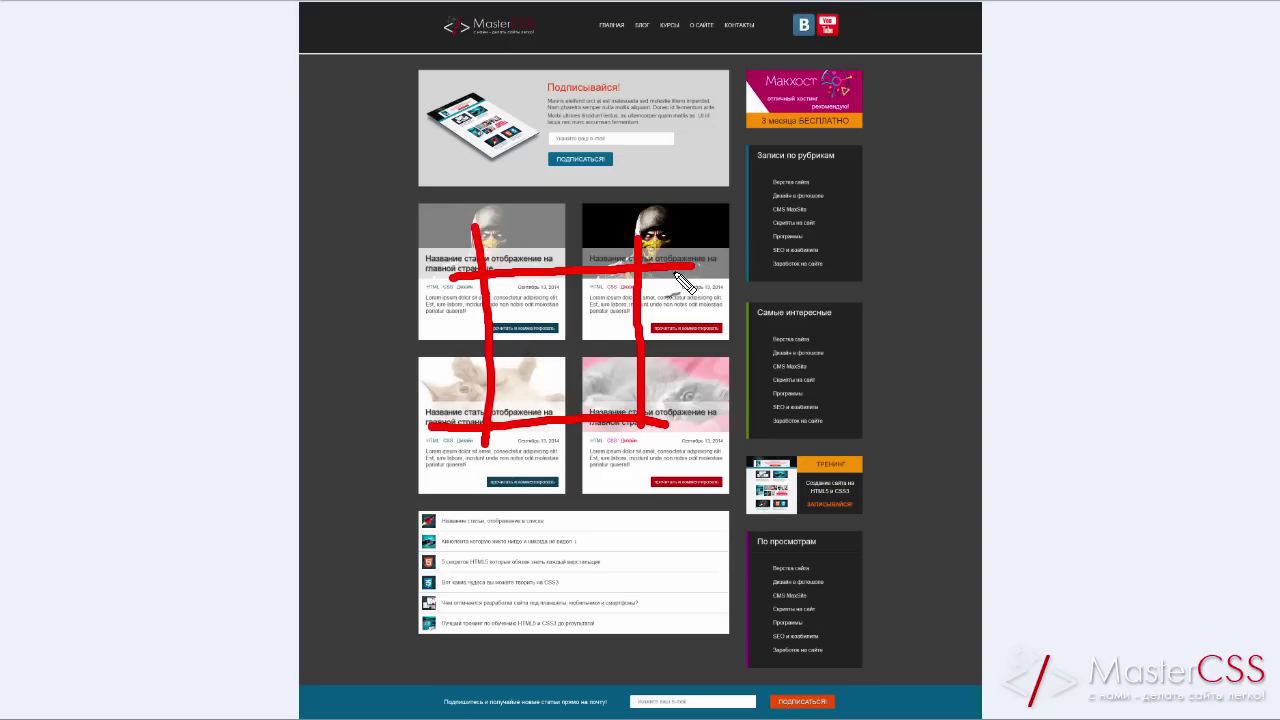
{"action": "key", "text": "Escape"}
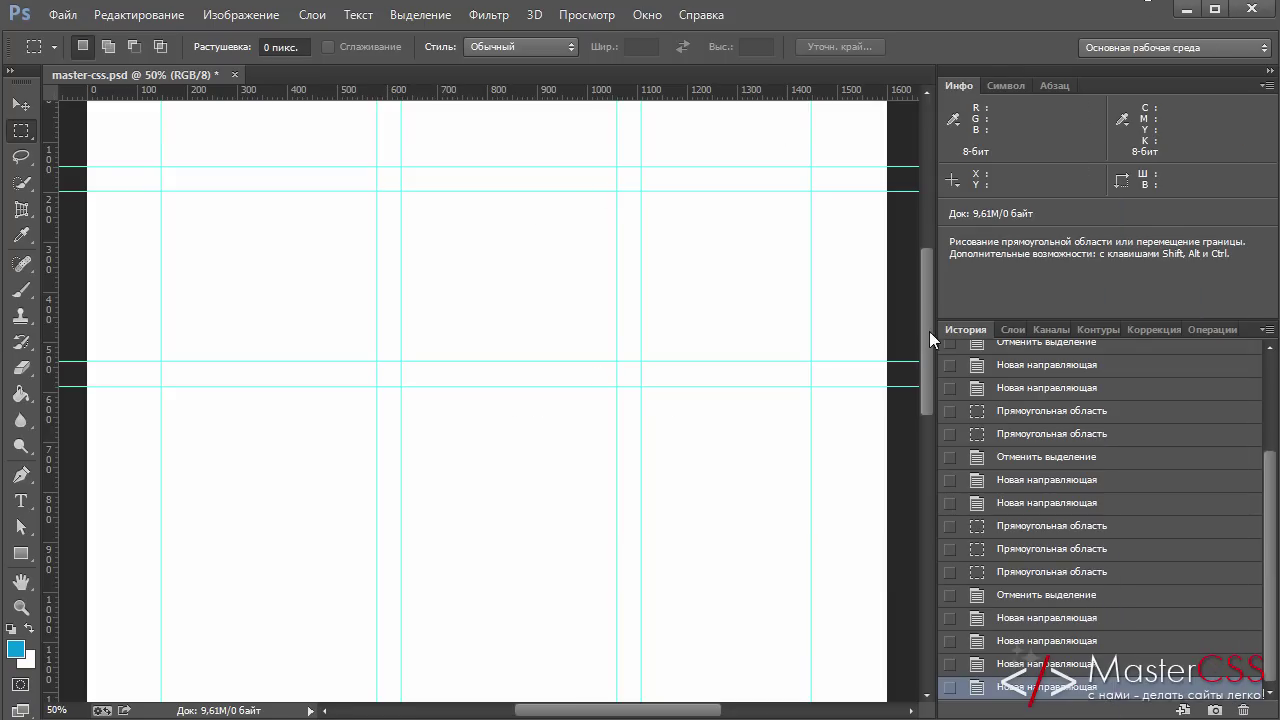
Step: Scroll down and add a pair of horizontal guides around 990–1000 px
{"action": "left_click_drag", "start_coordinate": [929, 331], "coordinate": [925, 368]}
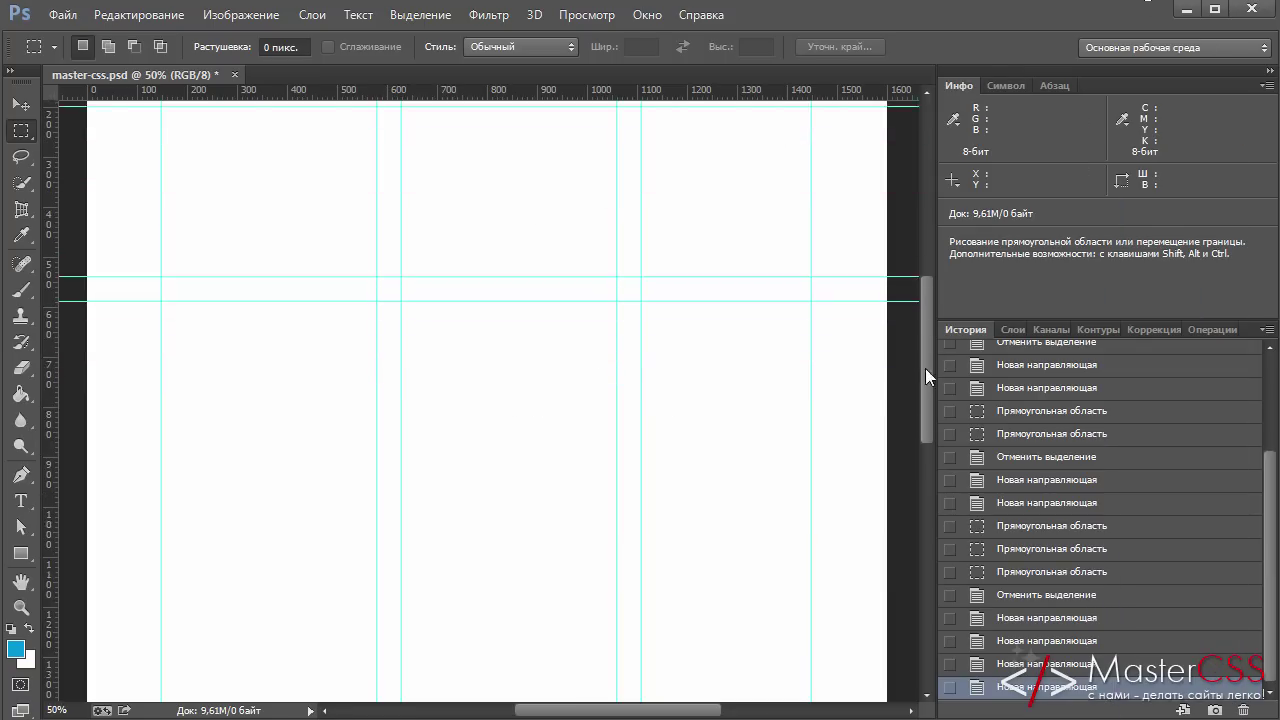
{"action": "left_click_drag", "start_coordinate": [388, 93], "coordinate": [363, 254]}
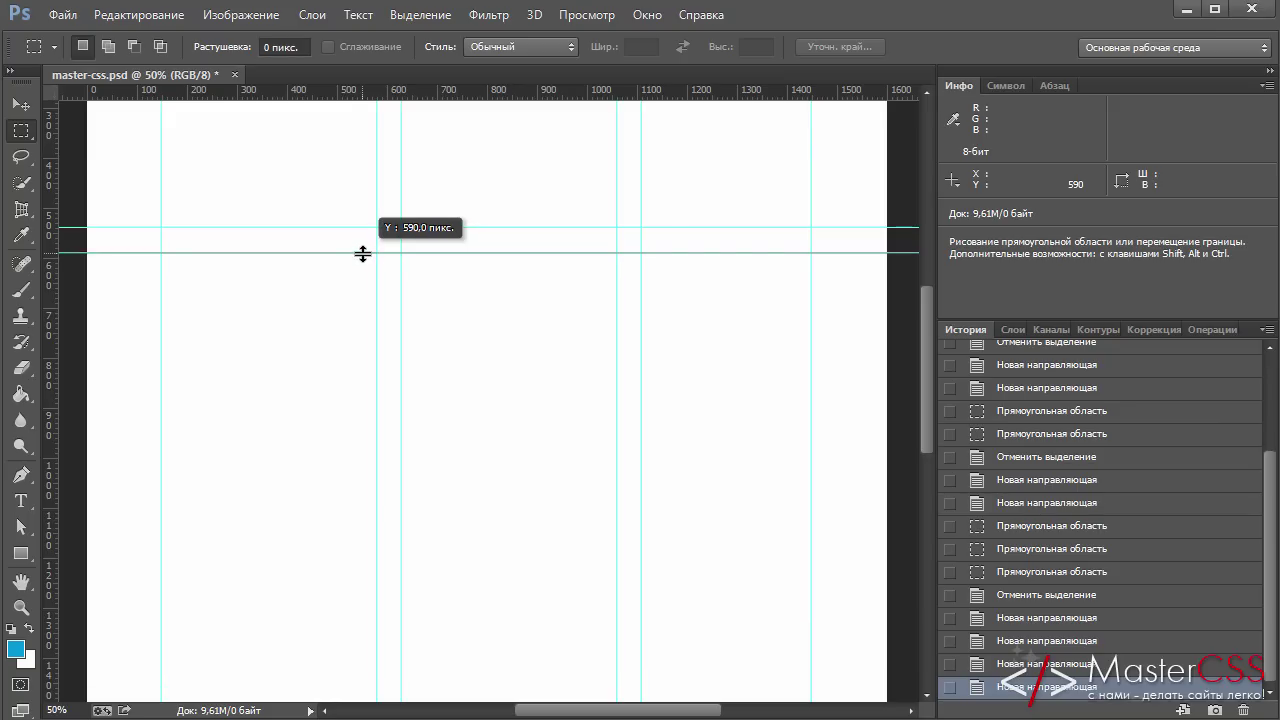
{"action": "left_click_drag", "start_coordinate": [363, 254], "coordinate": [372, 454]}
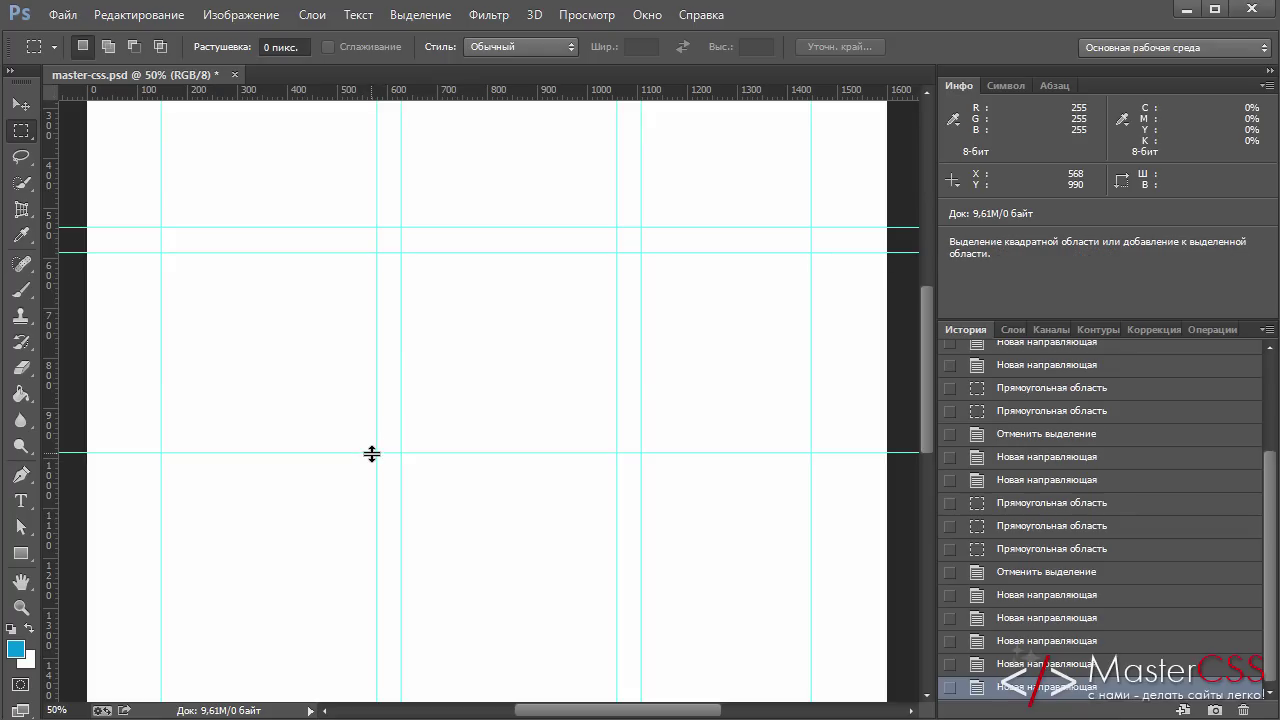
{"action": "left_click_drag", "start_coordinate": [420, 96], "coordinate": [390, 478]}
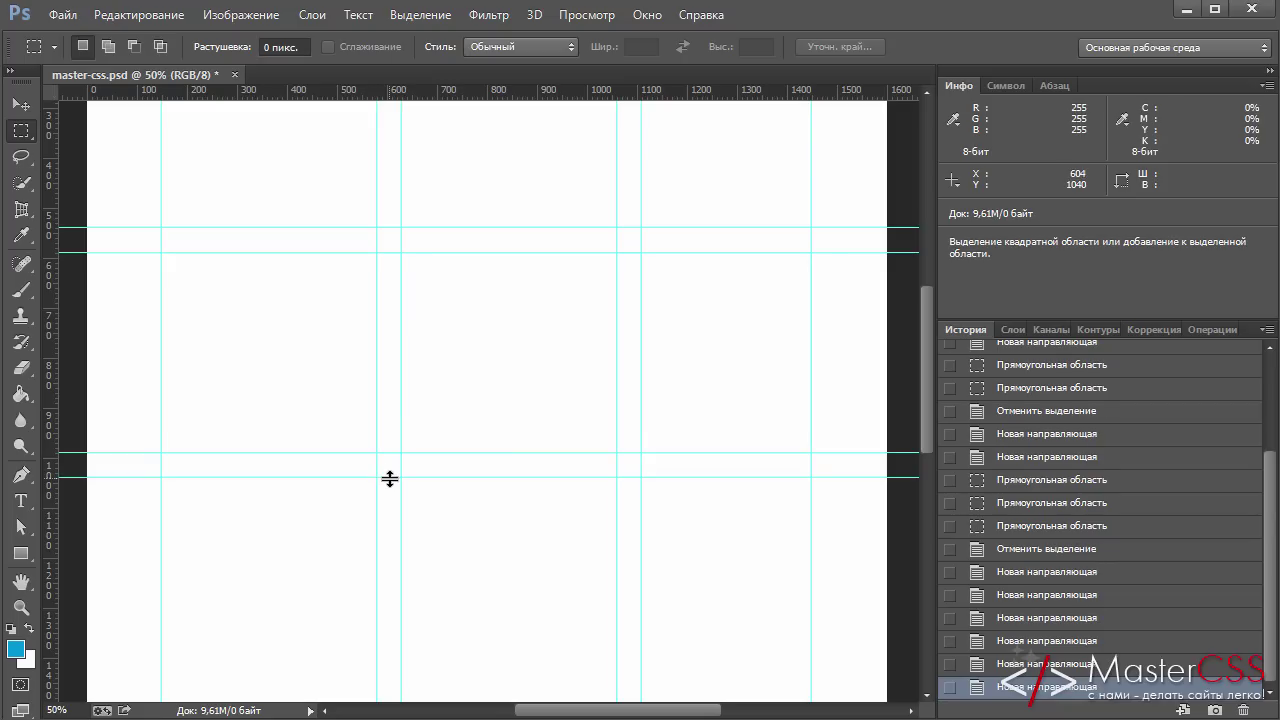
Step: Scroll further and add horizontal guides around 1310 px and 1450 px
{"action": "left_click_drag", "start_coordinate": [927, 351], "coordinate": [914, 415]}
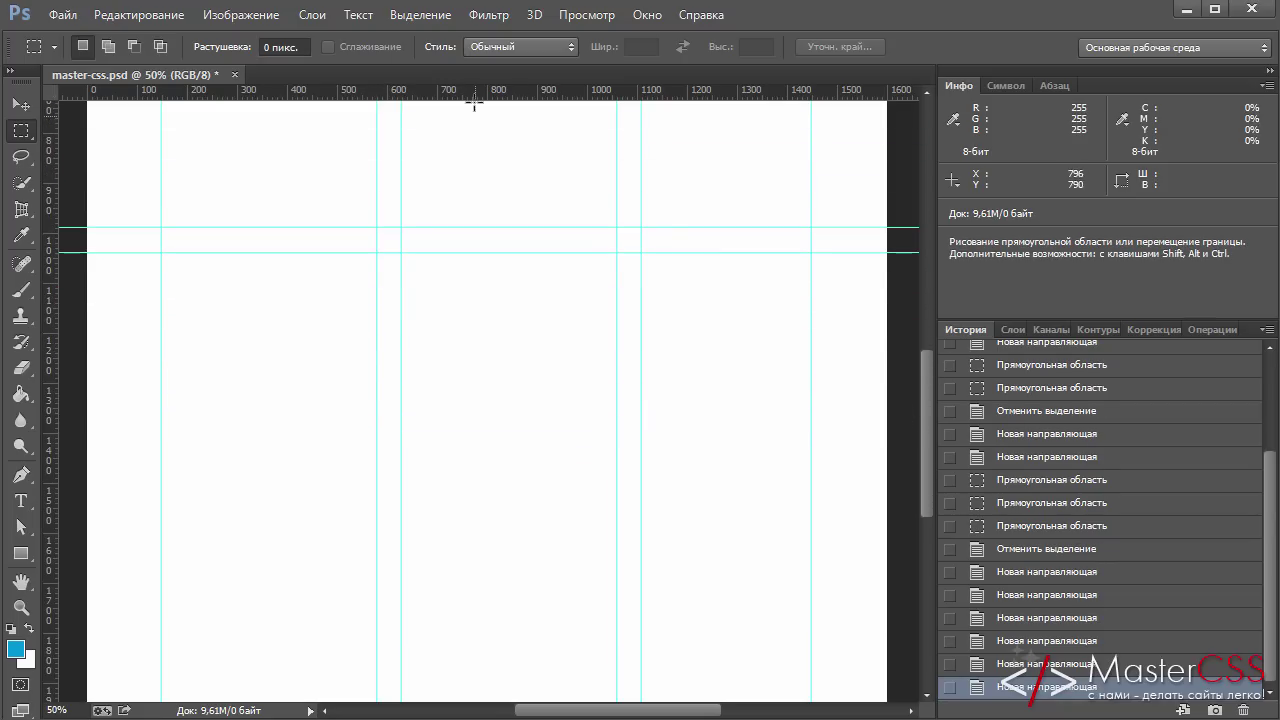
{"action": "left_click_drag", "start_coordinate": [470, 95], "coordinate": [469, 252]}
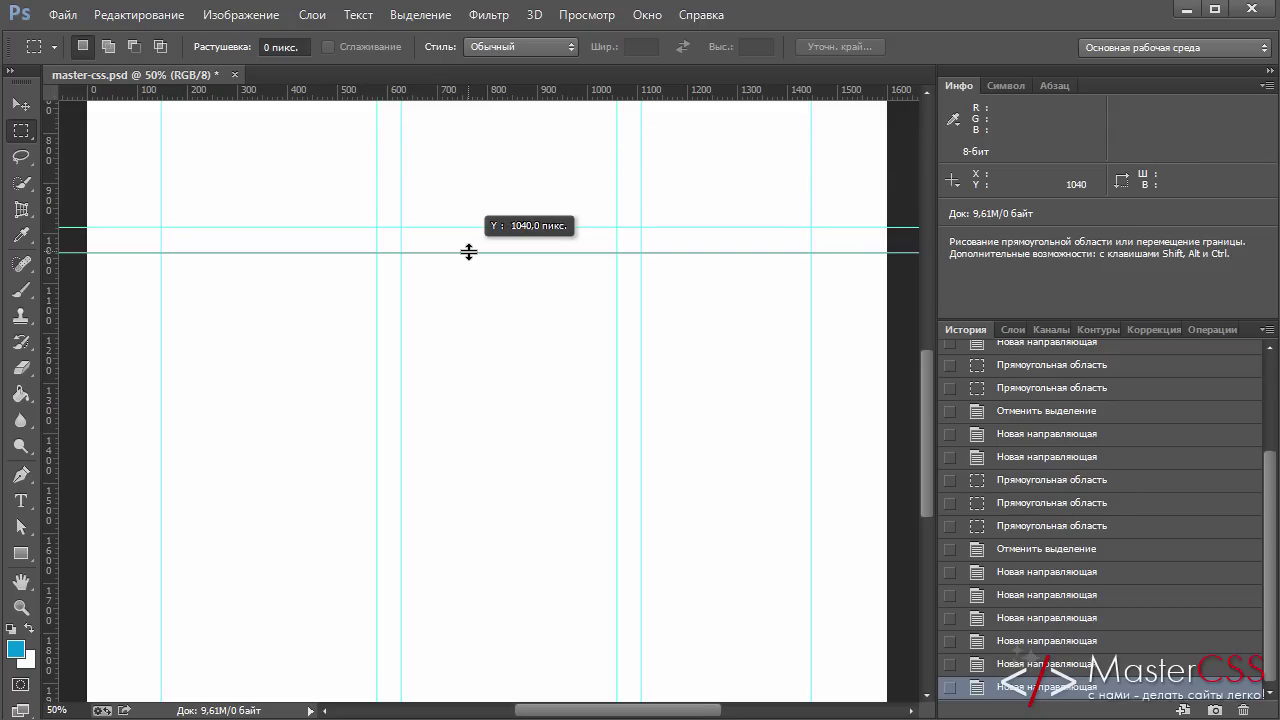
{"action": "left_click_drag", "start_coordinate": [469, 252], "coordinate": [457, 453]}
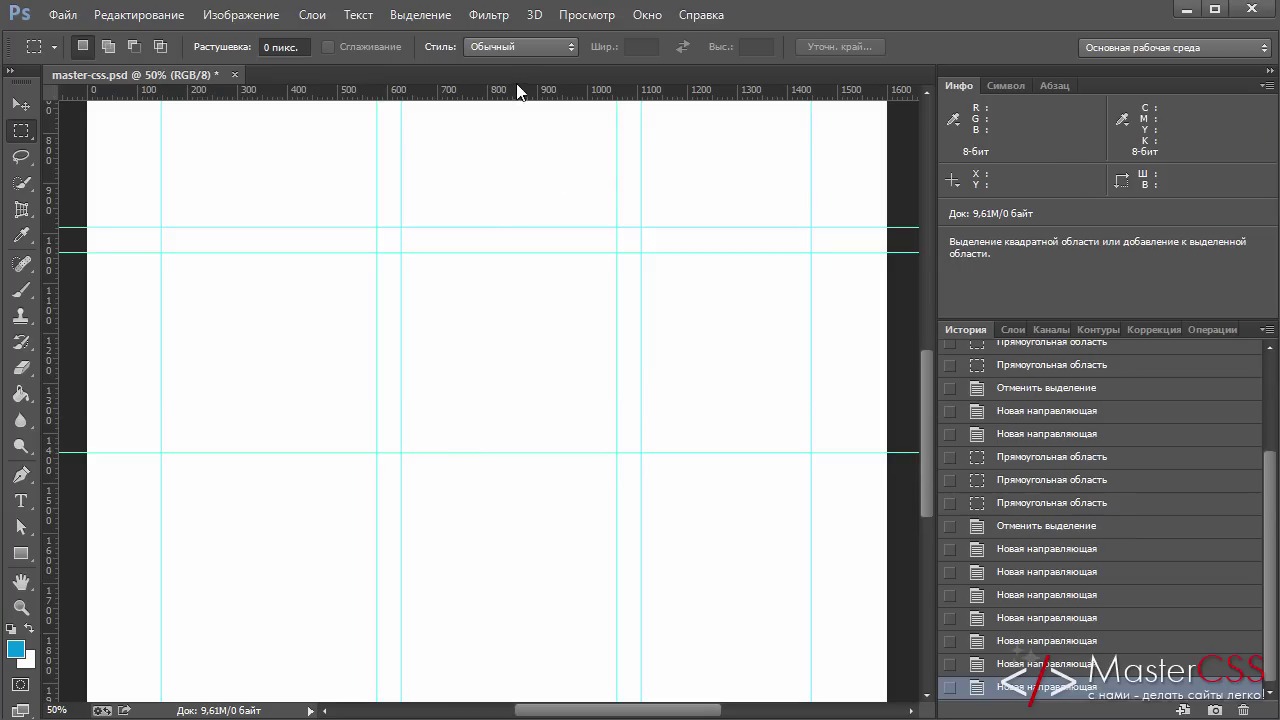
{"action": "left_click_drag", "start_coordinate": [515, 99], "coordinate": [464, 477]}
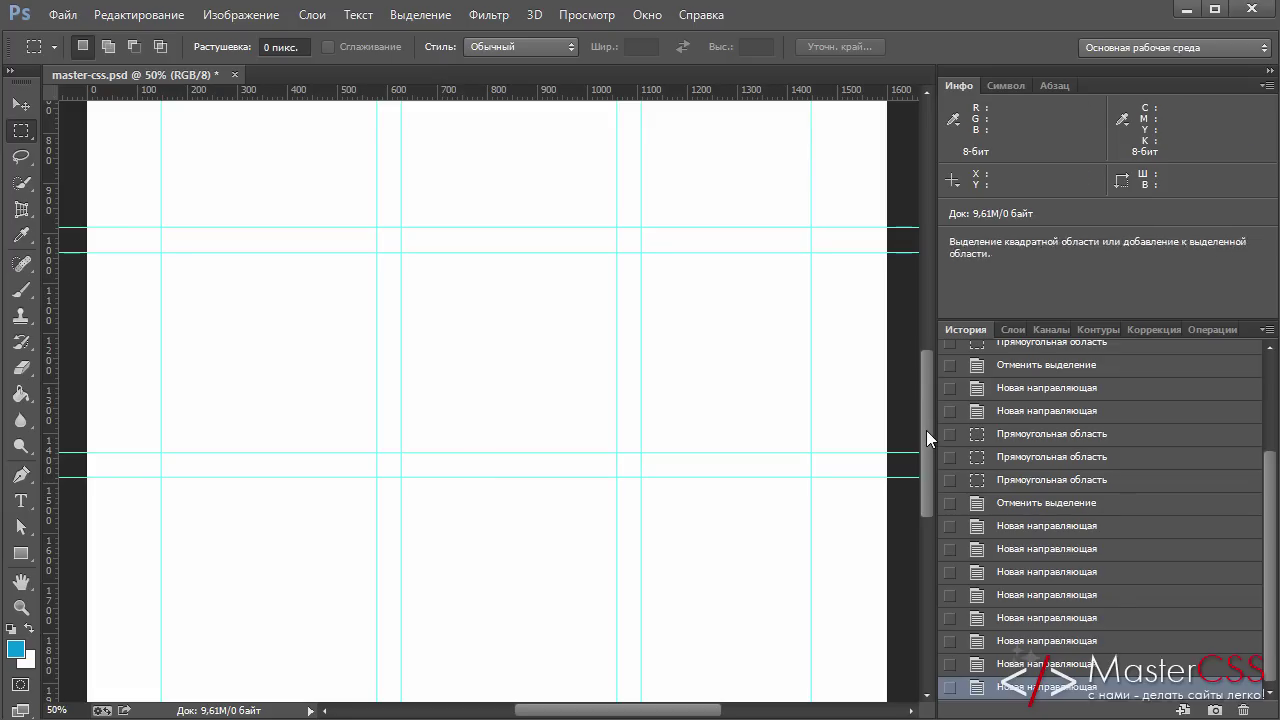
{"action": "left_click_drag", "start_coordinate": [926, 423], "coordinate": [912, 463]}
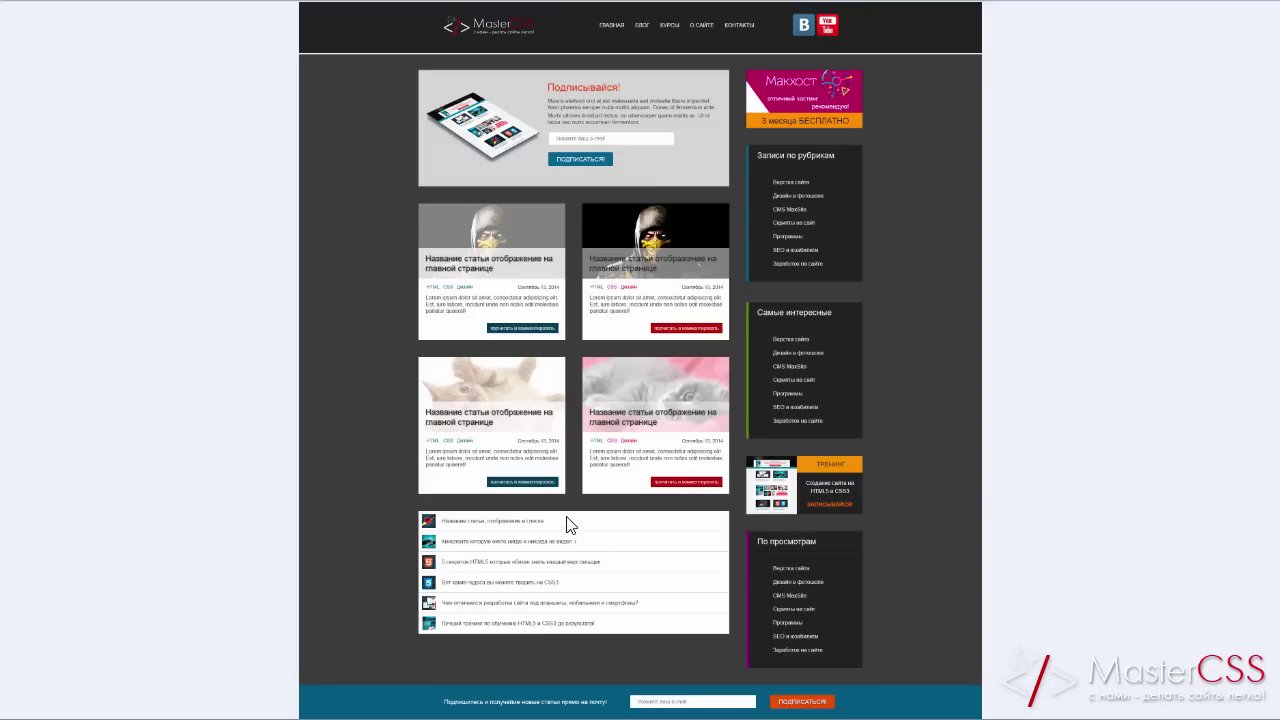
Step: Trace a line along the mockup's article link list to gauge its height
{"action": "left_click_drag", "start_coordinate": [568, 515], "coordinate": [561, 632]}
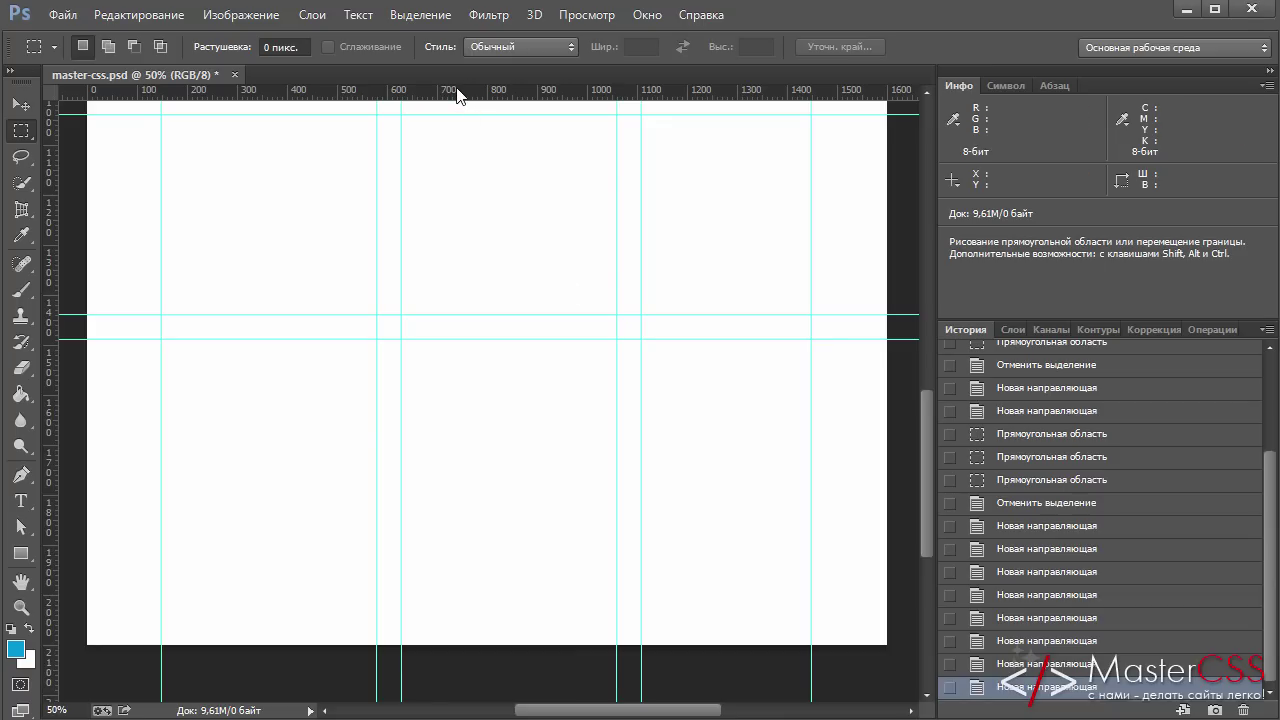
Step: Add a horizontal guide at 1760 px and measure a 128 × 360 px region with a temporary selection
{"action": "mouse_move", "coordinate": [457, 95]}
{"action": "left_mouse_down"}
{"action": "mouse_move", "coordinate": [457, 347]}
{"action": "mouse_move", "coordinate": [446, 349]}
{"action": "left_mouse_up"}
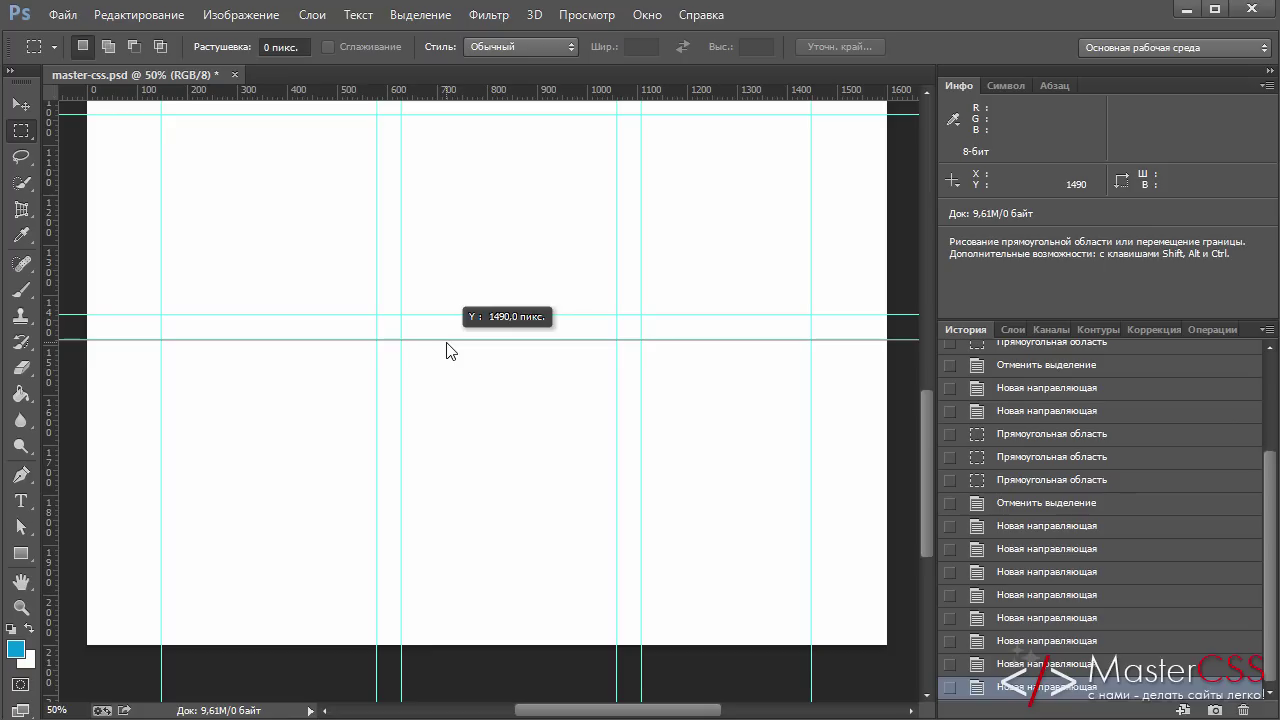
{"action": "left_click_drag", "start_coordinate": [447, 349], "coordinate": [451, 528]}
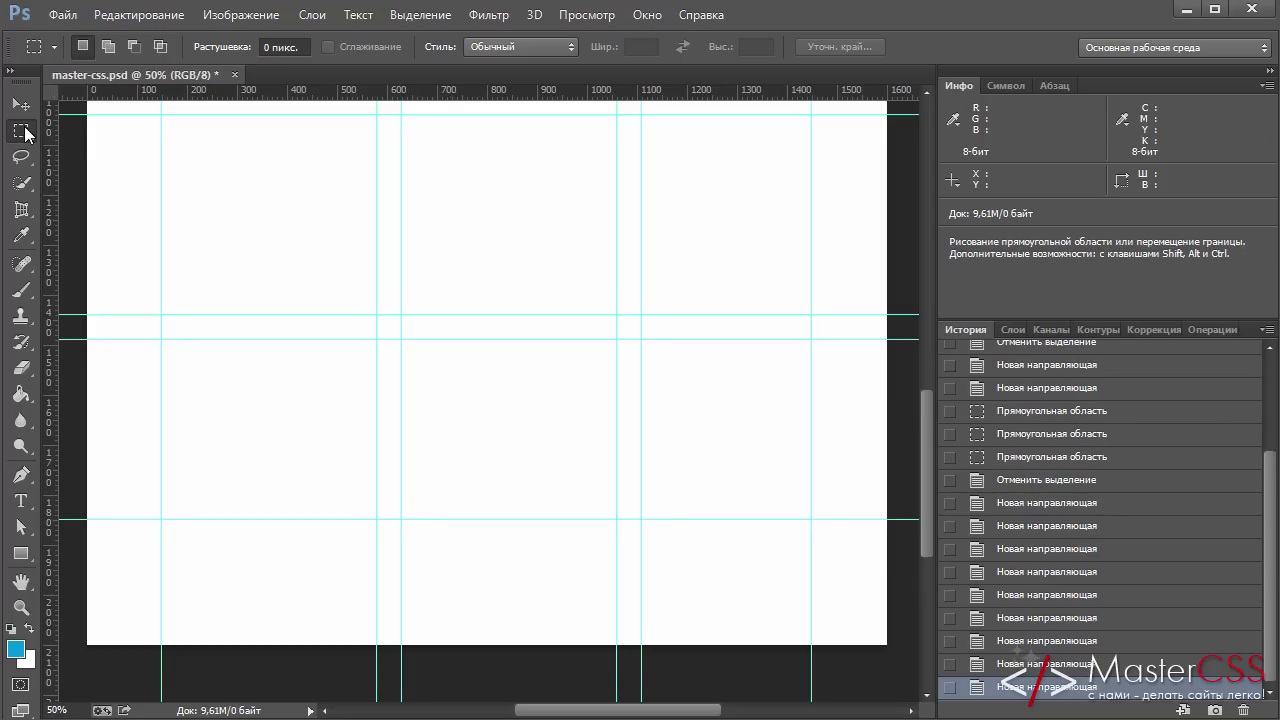
{"action": "mouse_move", "coordinate": [183, 341]}
{"action": "left_mouse_down"}
{"action": "mouse_move", "coordinate": [209, 371]}
{"action": "mouse_move", "coordinate": [250, 522]}
{"action": "left_mouse_up"}
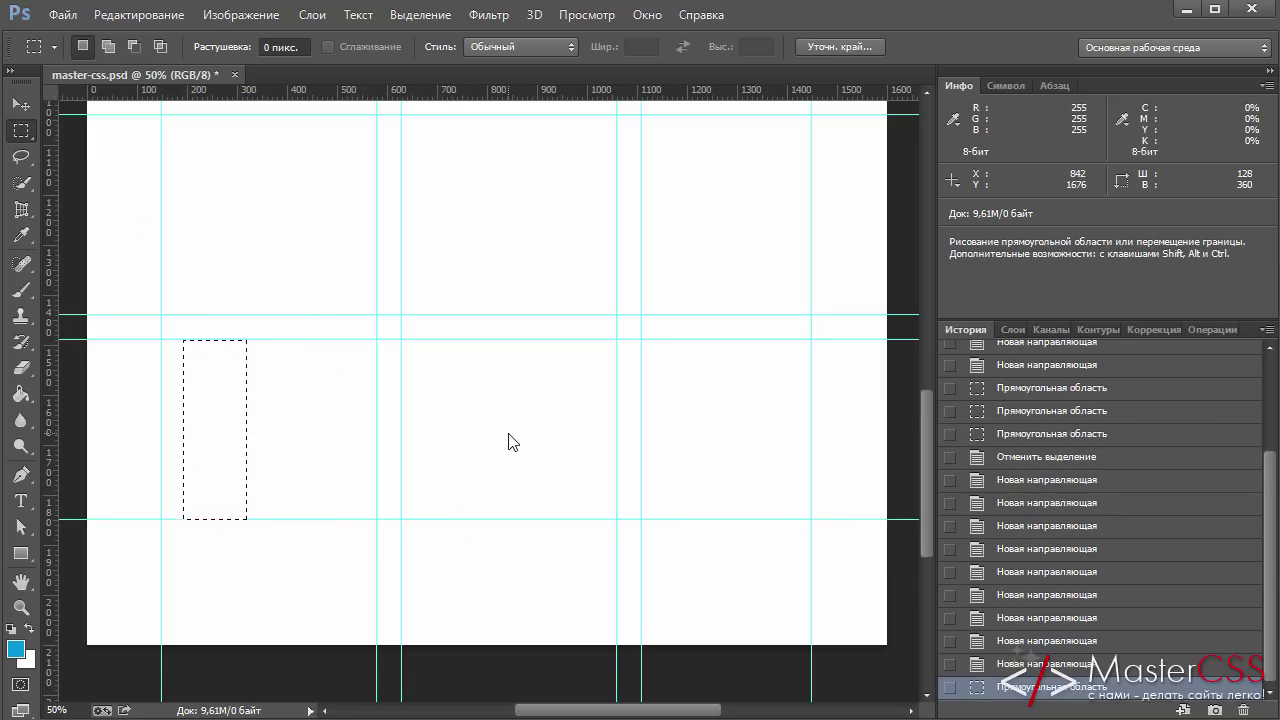
{"action": "left_click", "coordinate": [510, 437]}
{"action": "left_click_drag", "start_coordinate": [927, 438], "coordinate": [930, 474]}
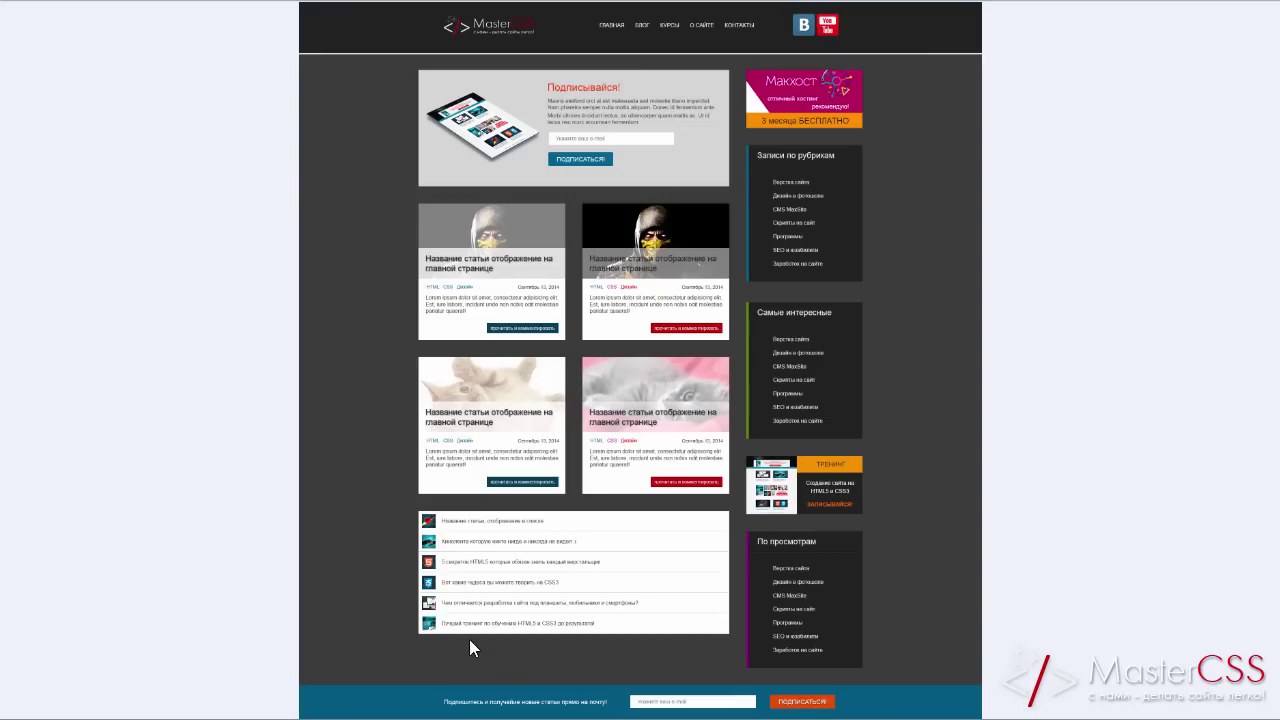
Step: Mark the mockup's footer and the empty space under the right sidebar, then start pulling a new guide
{"action": "left_click_drag", "start_coordinate": [510, 669], "coordinate": [617, 666]}
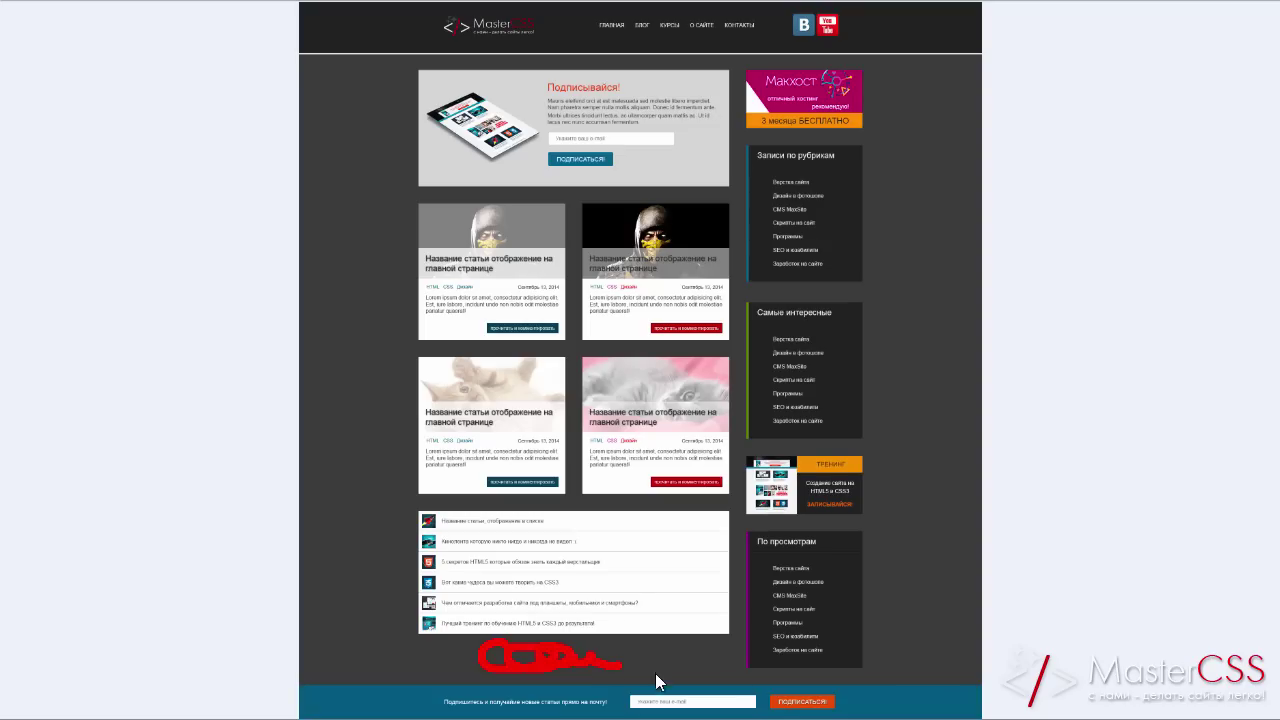
{"action": "mouse_move", "coordinate": [744, 651]}
{"action": "left_mouse_down"}
{"action": "mouse_move", "coordinate": [751, 674]}
{"action": "mouse_move", "coordinate": [882, 676]}
{"action": "left_mouse_up"}
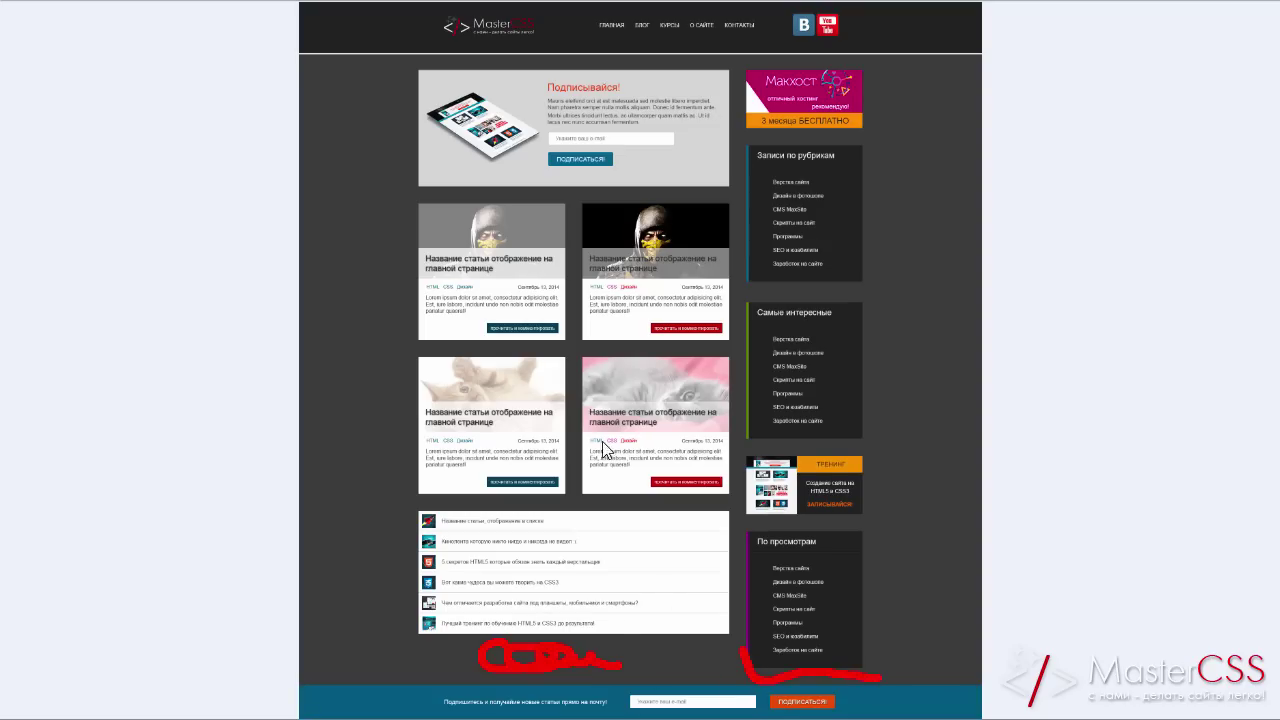
{"action": "key", "text": "Escape"}
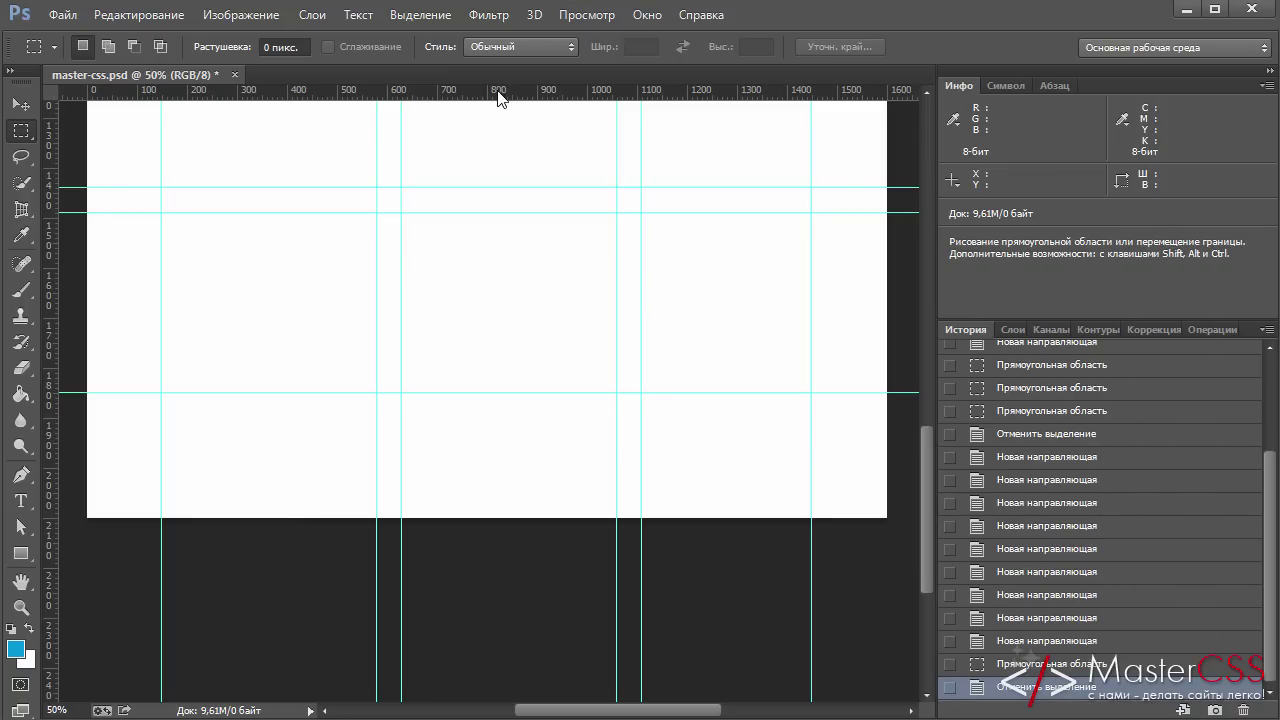
{"action": "mouse_move", "coordinate": [498, 95]}
{"action": "left_mouse_down"}
{"action": "mouse_move", "coordinate": [427, 523]}
{"action": "mouse_move", "coordinate": [427, 508]}
{"action": "left_mouse_up"}
Step: Drop the guide at about 2010 px and zoom out to 25% to see the whole page
{"action": "left_click_drag", "start_coordinate": [428, 481], "coordinate": [428, 467]}
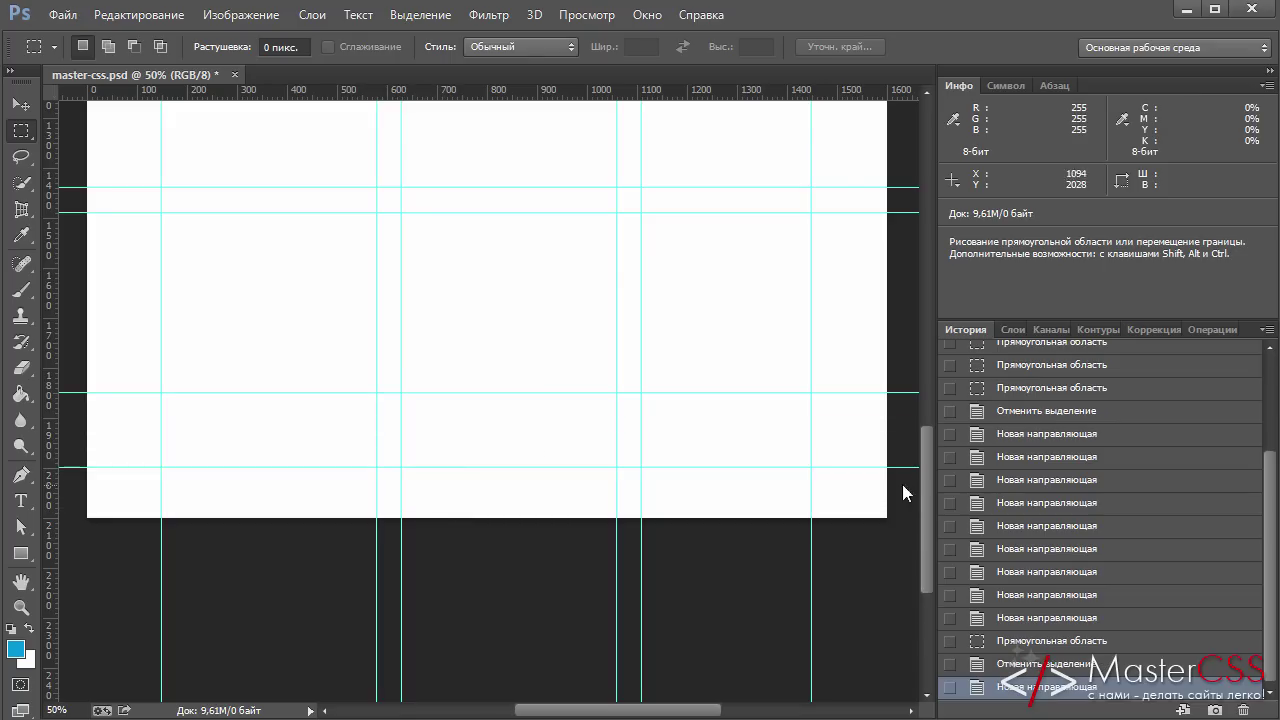
{"action": "left_click_drag", "start_coordinate": [927, 482], "coordinate": [942, 297]}
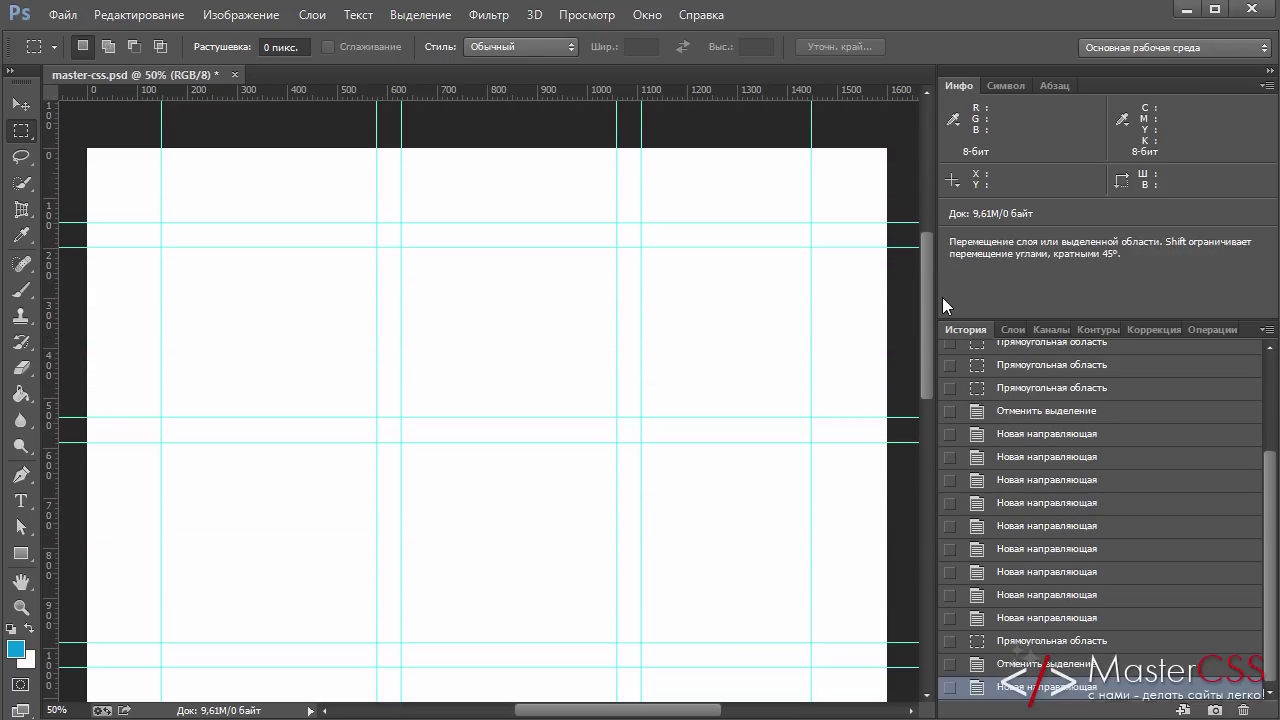
{"action": "key", "text": "ctrl+minus"}
{"action": "left_click_drag", "start_coordinate": [936, 291], "coordinate": [935, 327]}
{"action": "key", "text": "ctrl+minus"}
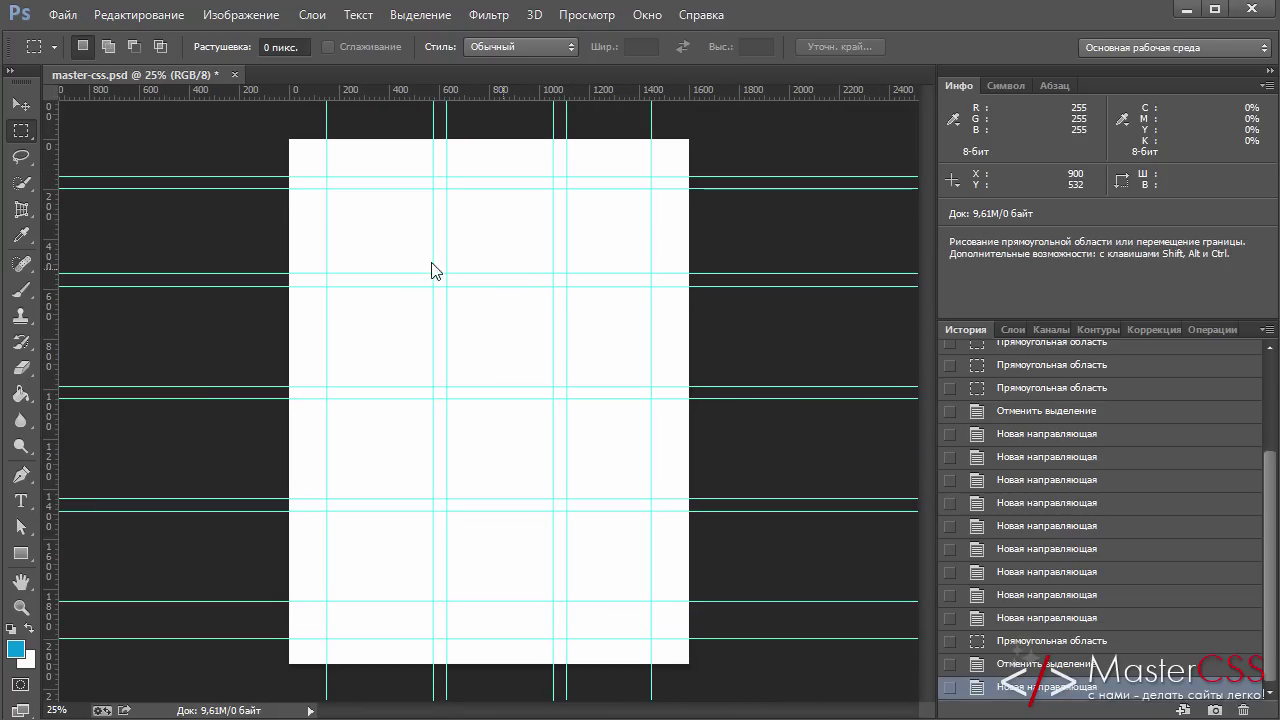
{"action": "left_click_drag", "start_coordinate": [381, 222], "coordinate": [503, 229]}
{"action": "left_click_drag", "start_coordinate": [590, 224], "coordinate": [640, 236]}
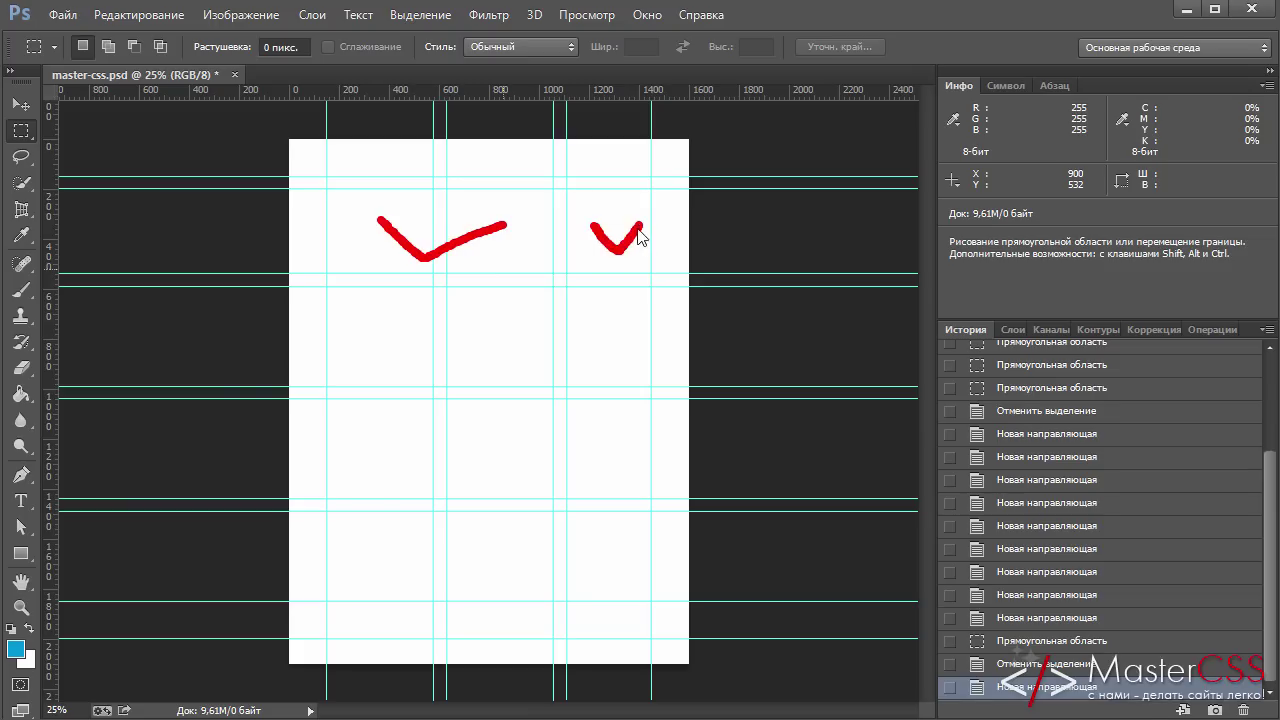
{"action": "left_click_drag", "start_coordinate": [370, 298], "coordinate": [516, 322]}
{"action": "left_click_drag", "start_coordinate": [384, 403], "coordinate": [513, 431]}
{"action": "left_click_drag", "start_coordinate": [364, 219], "coordinate": [519, 228]}
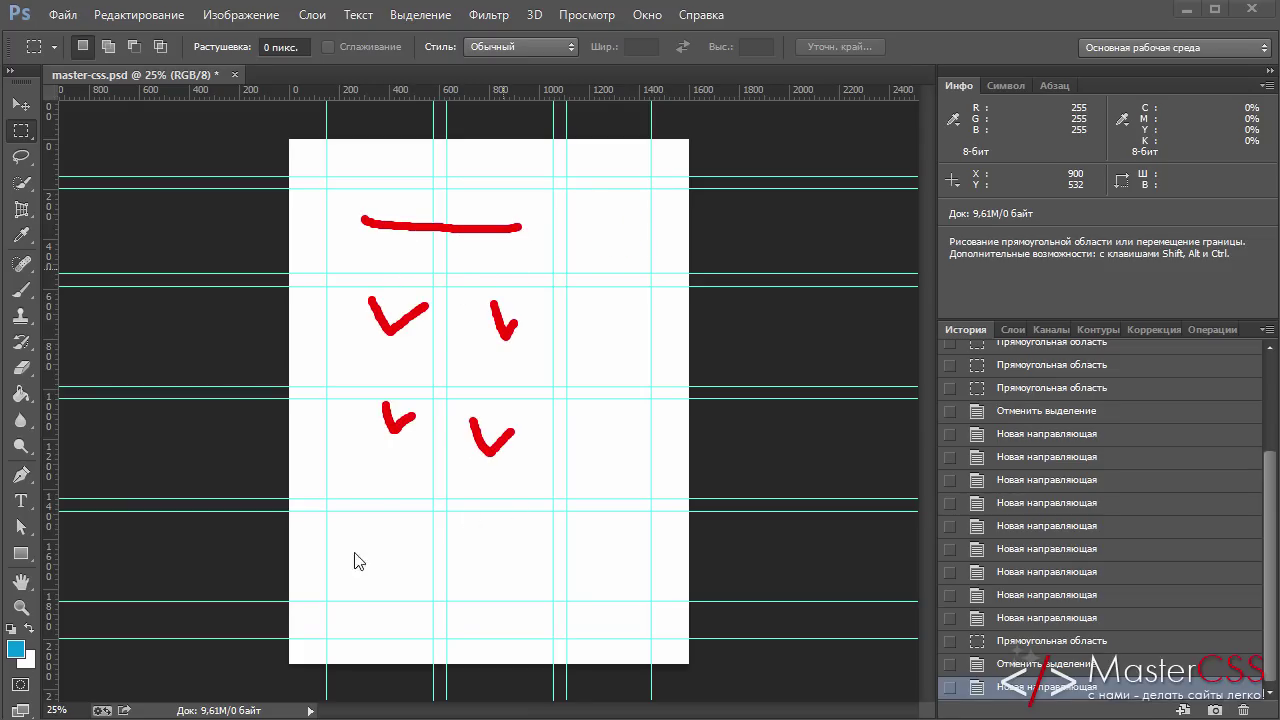
{"action": "mouse_move", "coordinate": [350, 541]}
{"action": "left_mouse_down"}
{"action": "mouse_move", "coordinate": [426, 546]}
{"action": "mouse_move", "coordinate": [514, 586]}
{"action": "mouse_move", "coordinate": [351, 560]}
{"action": "mouse_move", "coordinate": [348, 542]}
{"action": "left_mouse_up"}
{"action": "left_click_drag", "start_coordinate": [349, 161], "coordinate": [608, 153]}
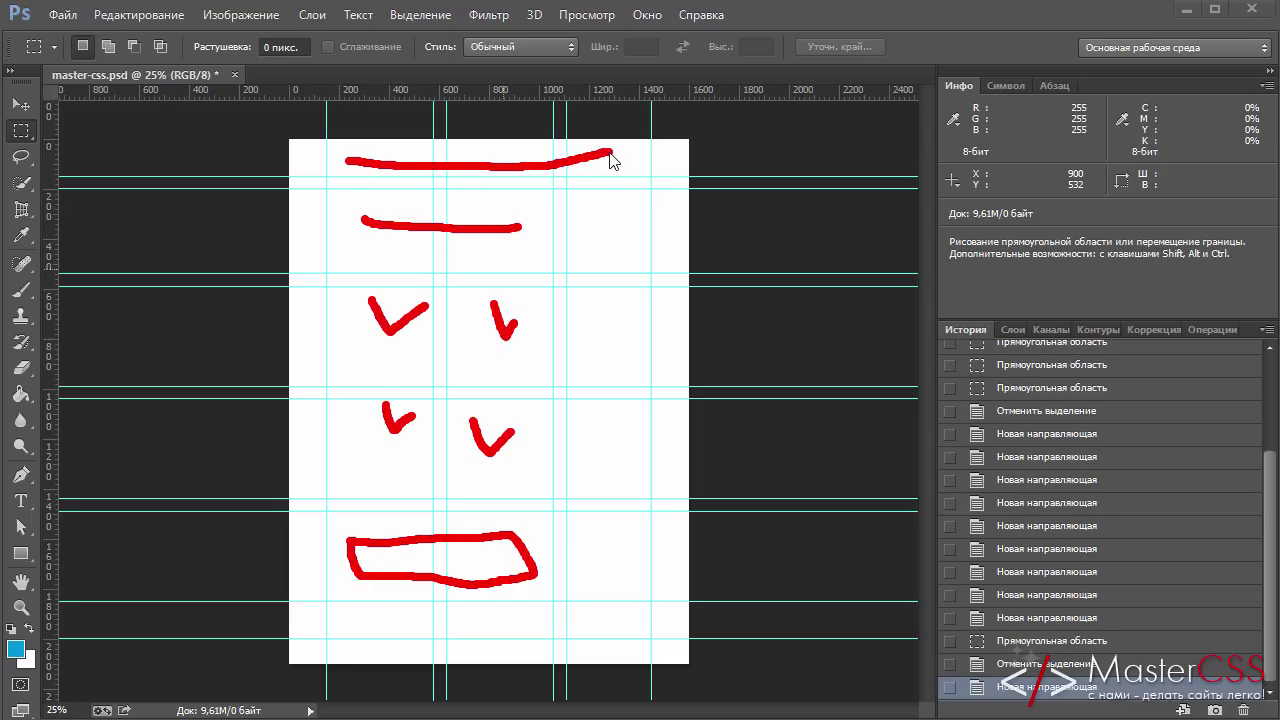
{"action": "left_click_drag", "start_coordinate": [605, 210], "coordinate": [613, 545]}
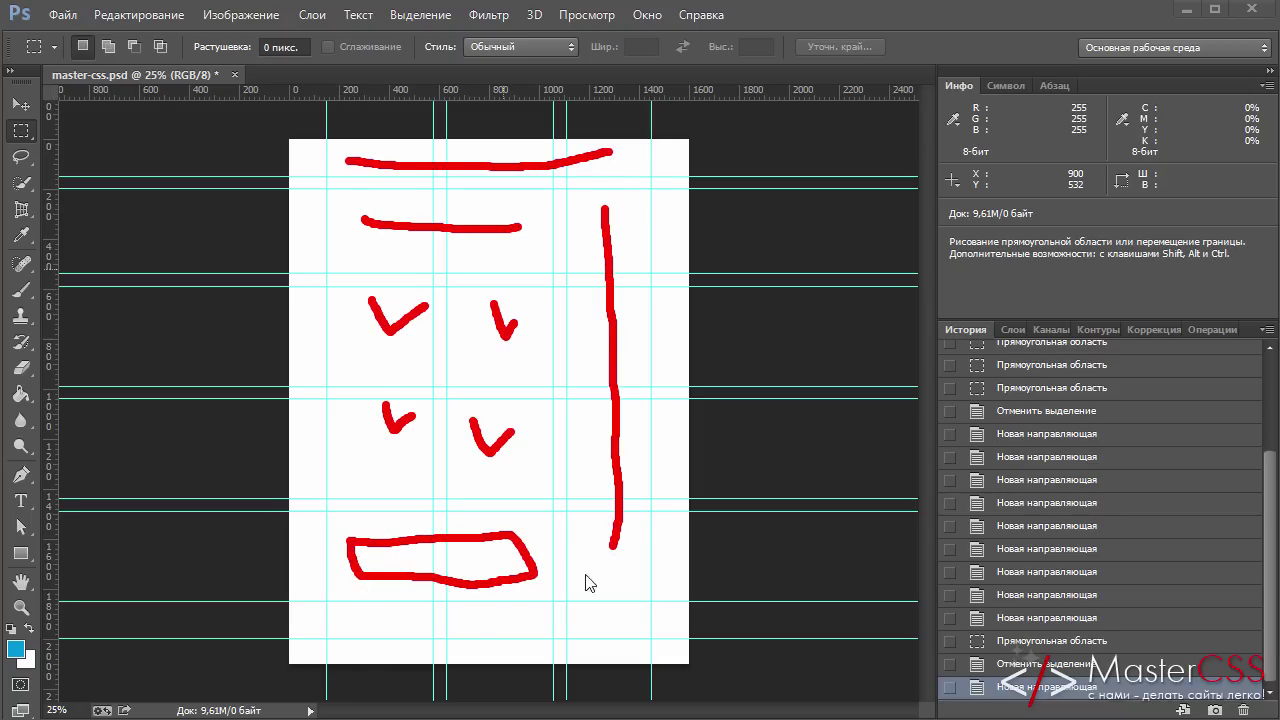
{"action": "left_click_drag", "start_coordinate": [311, 648], "coordinate": [684, 648]}
{"action": "left_click_drag", "start_coordinate": [612, 545], "coordinate": [604, 620]}
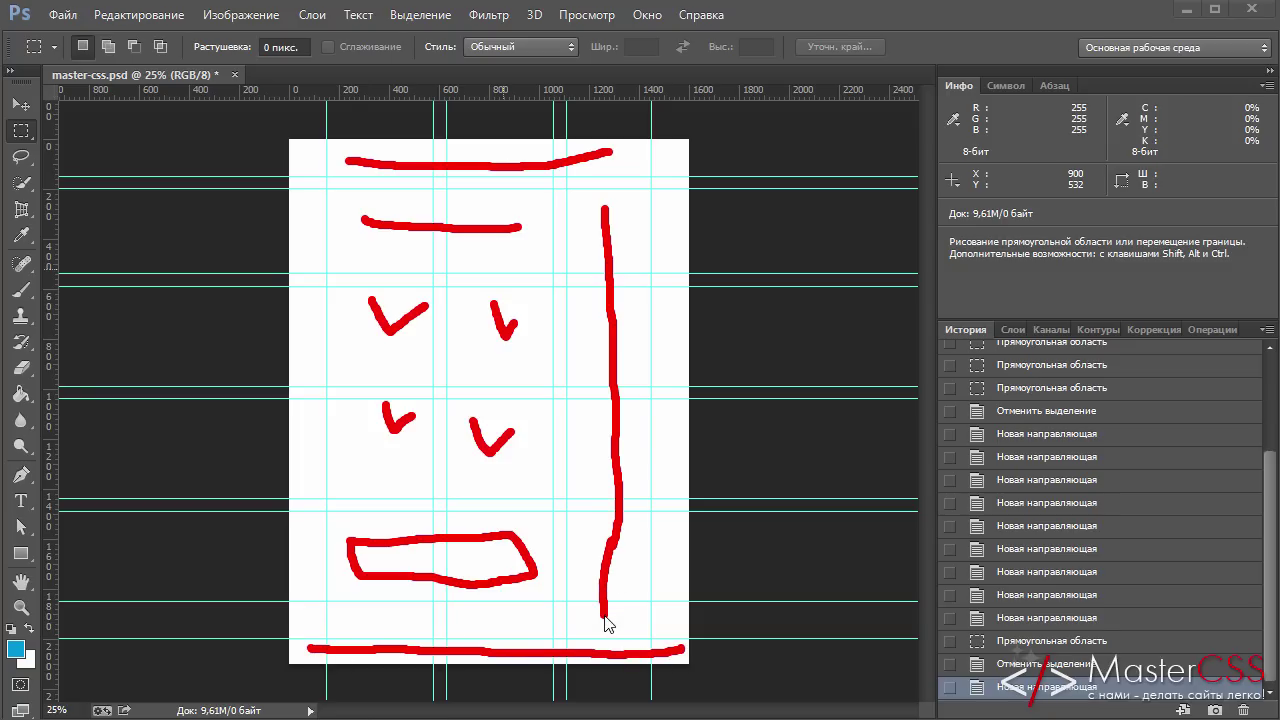
{"action": "key", "text": "Escape"}
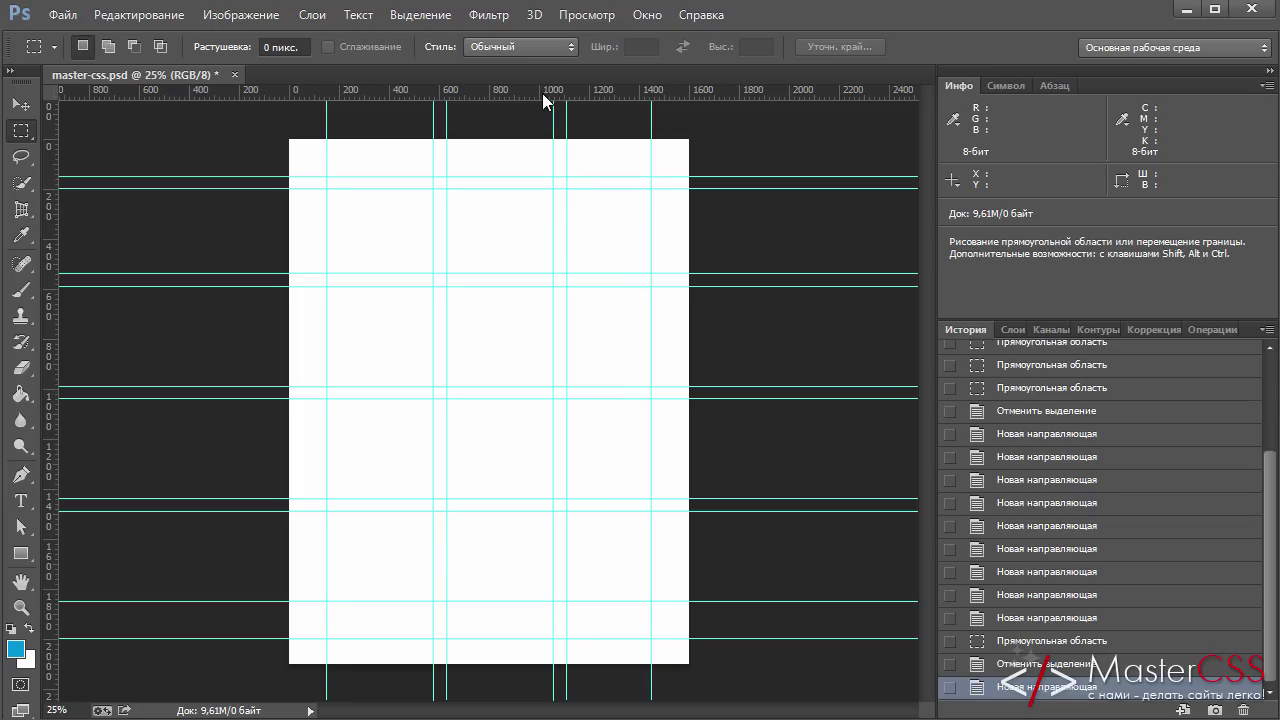
{"action": "left_click_drag", "start_coordinate": [521, 88], "coordinate": [533, 648]}
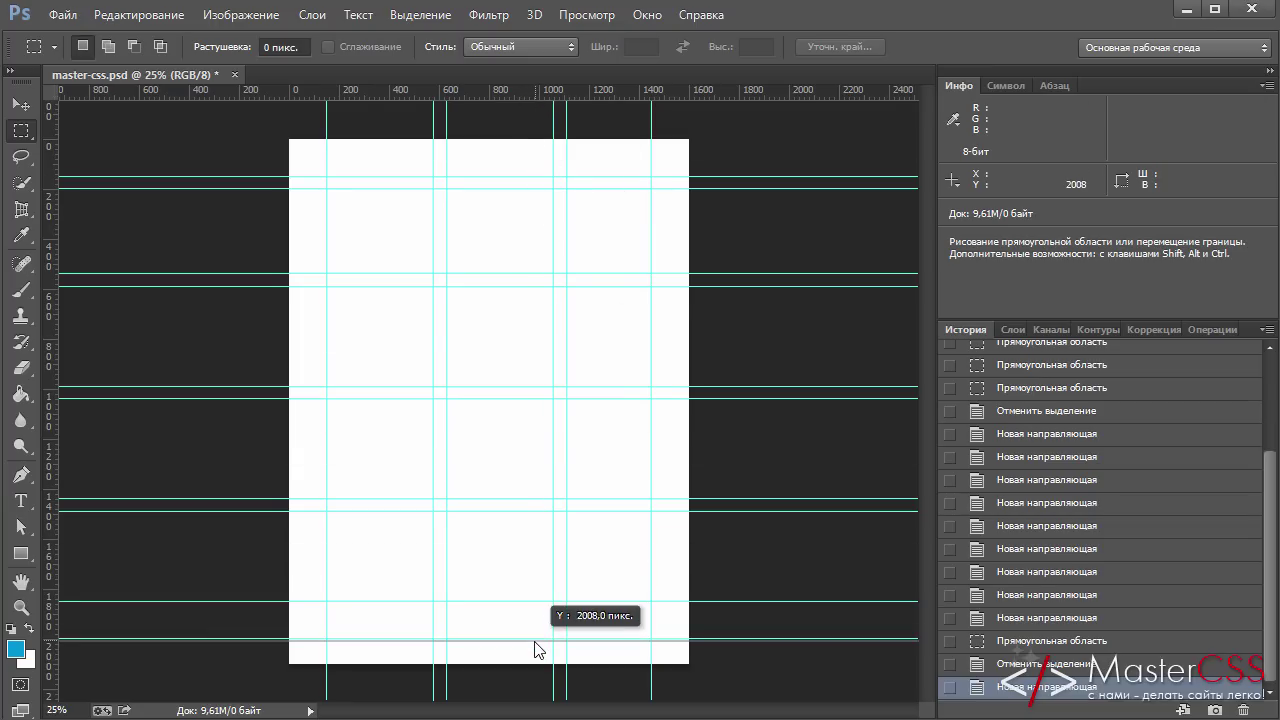
{"action": "left_click_drag", "start_coordinate": [533, 648], "coordinate": [536, 628]}
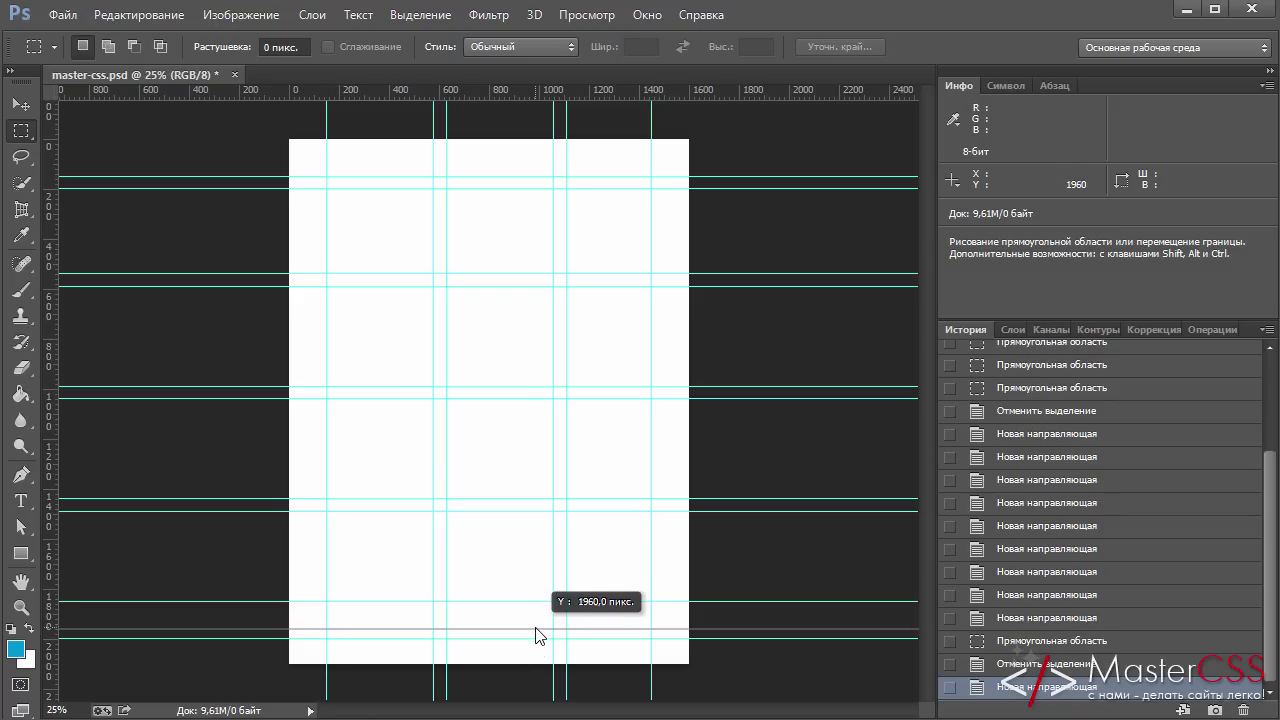
{"action": "key", "text": "Escape"}
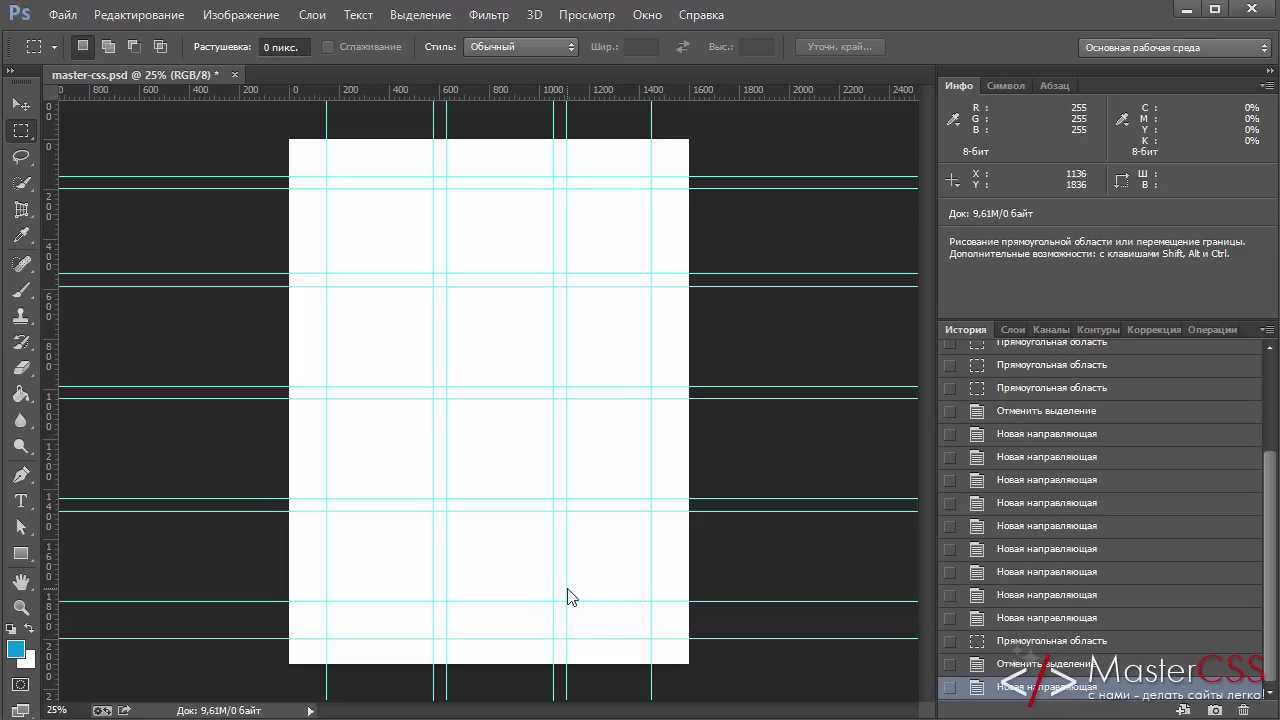
{"action": "key", "text": "ctrl+plus"}
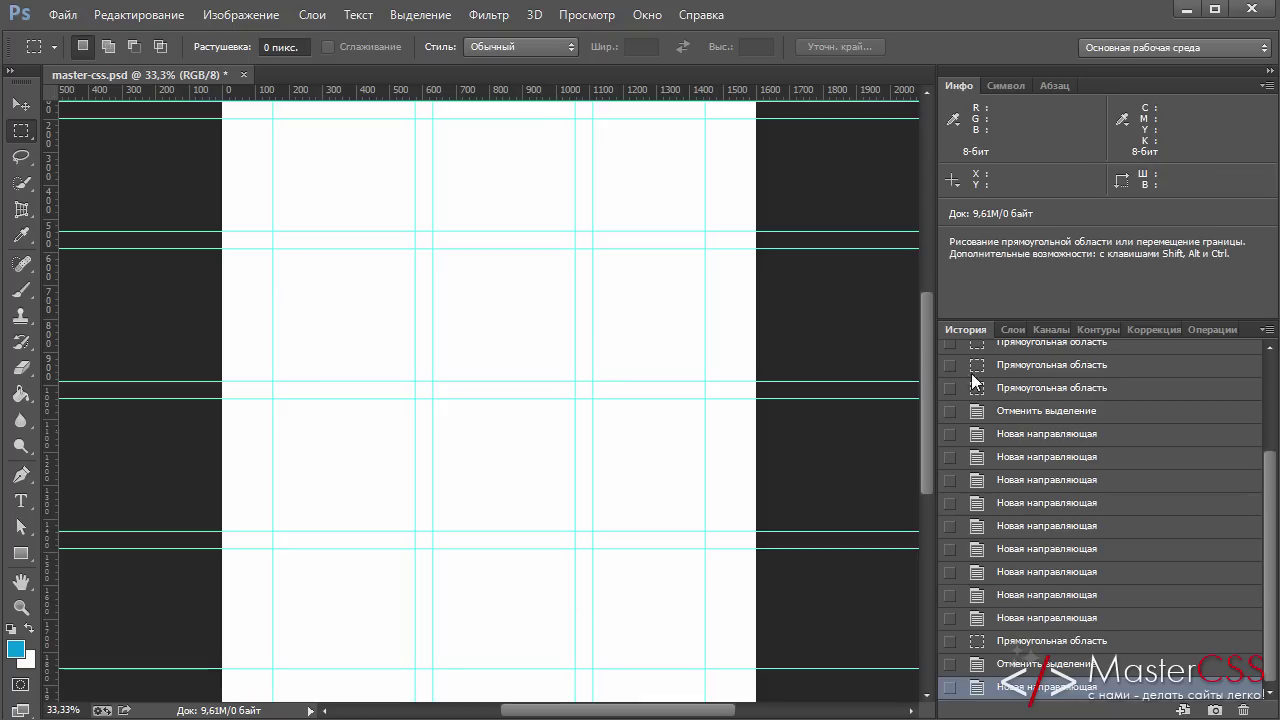
{"action": "left_click_drag", "start_coordinate": [931, 365], "coordinate": [936, 429]}
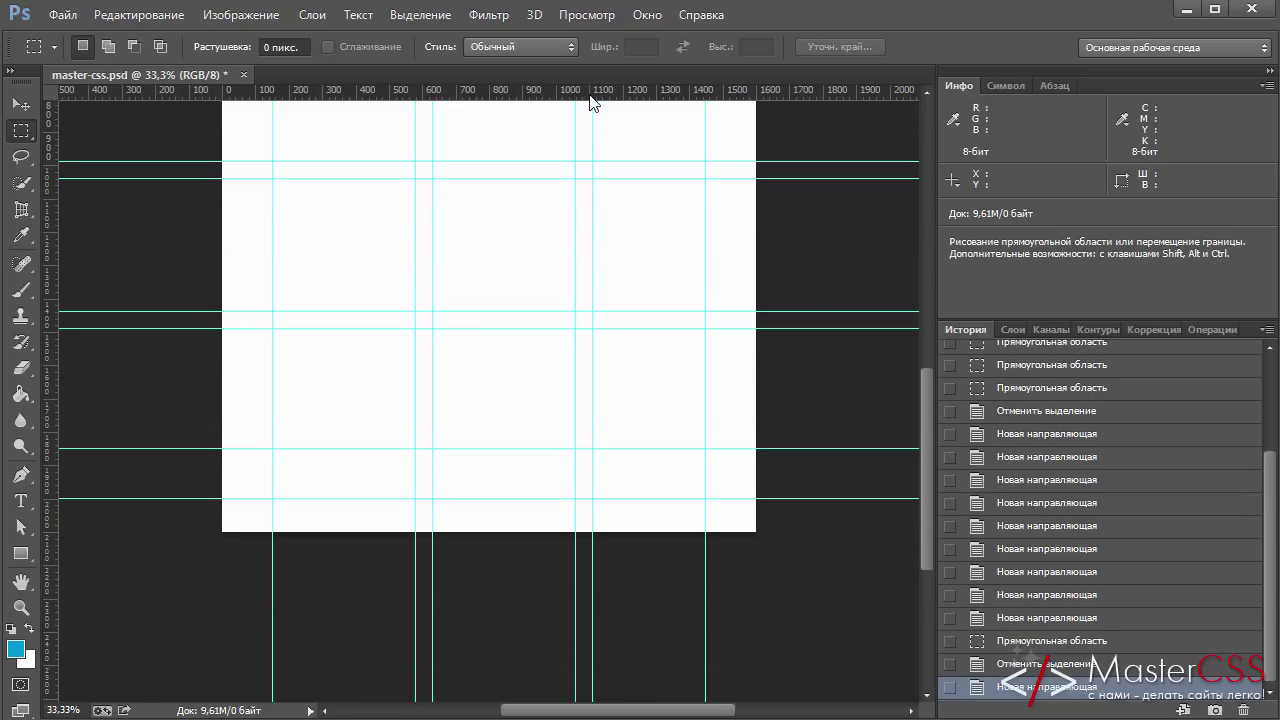
{"action": "mouse_move", "coordinate": [586, 93]}
{"action": "left_mouse_down"}
{"action": "mouse_move", "coordinate": [512, 506]}
{"action": "mouse_move", "coordinate": [511, 491]}
{"action": "left_mouse_up"}
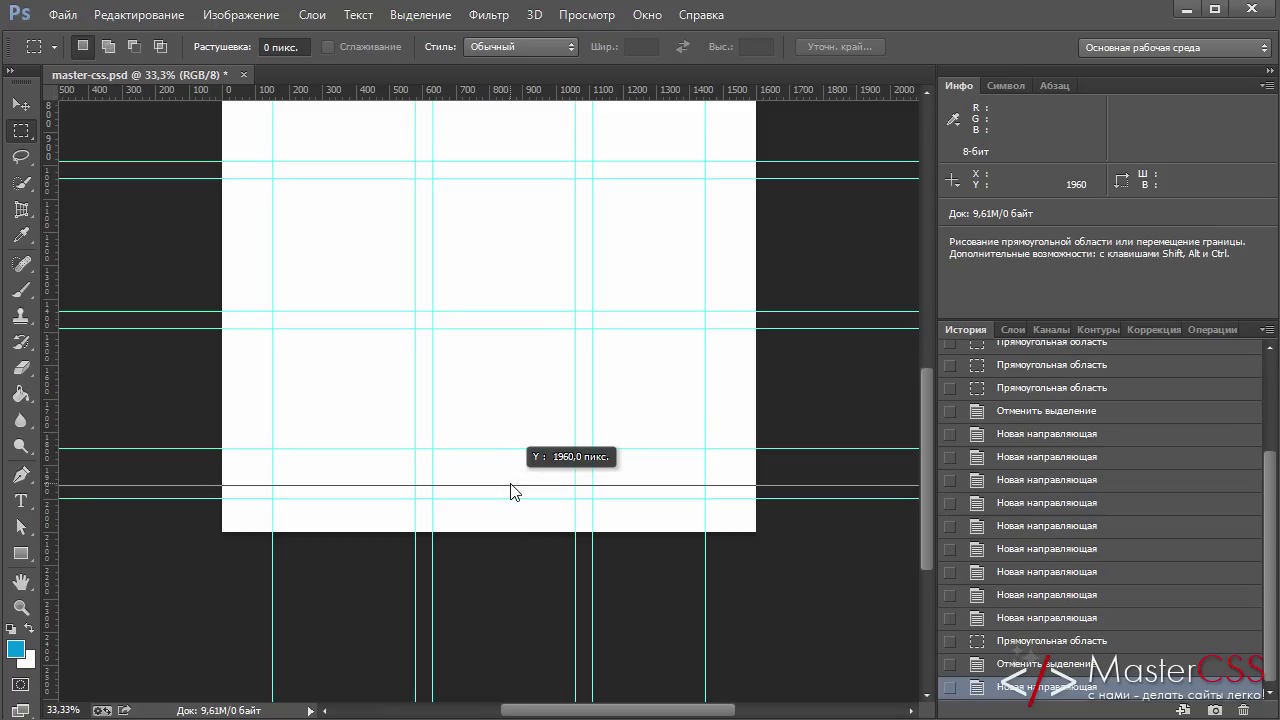
{"action": "key", "text": "Escape"}
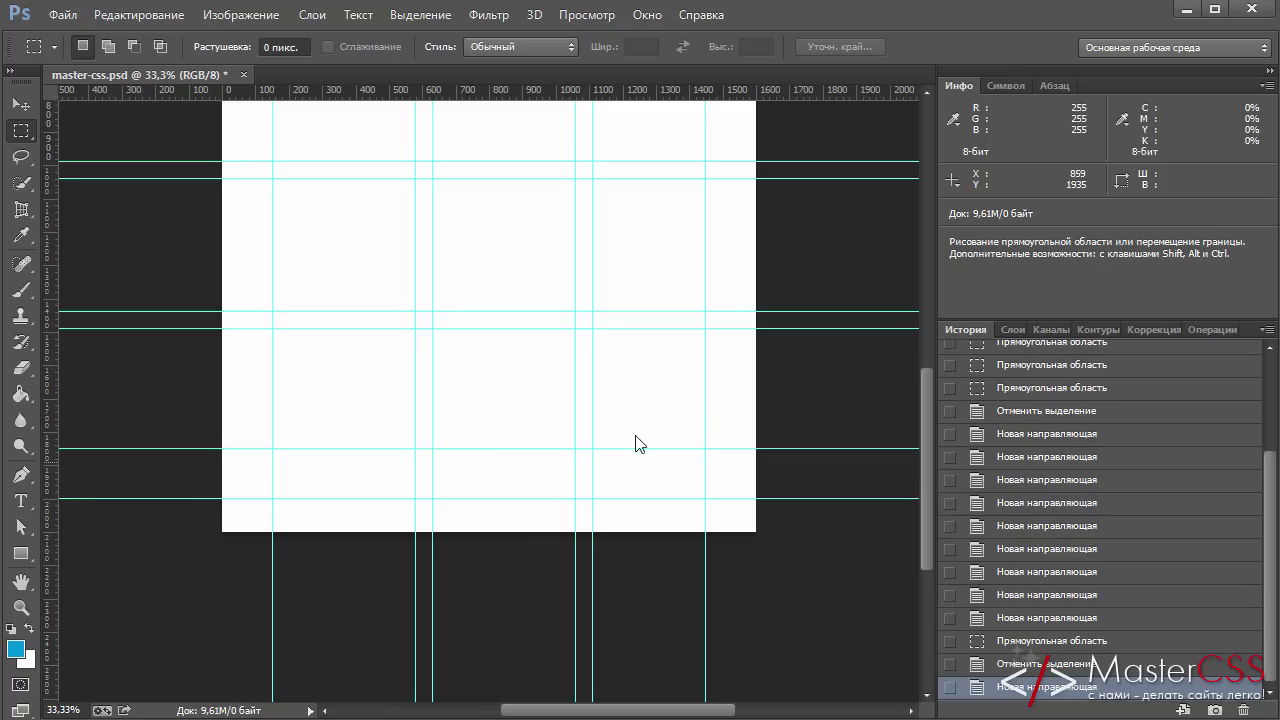
{"action": "key", "text": "ctrl+plus"}
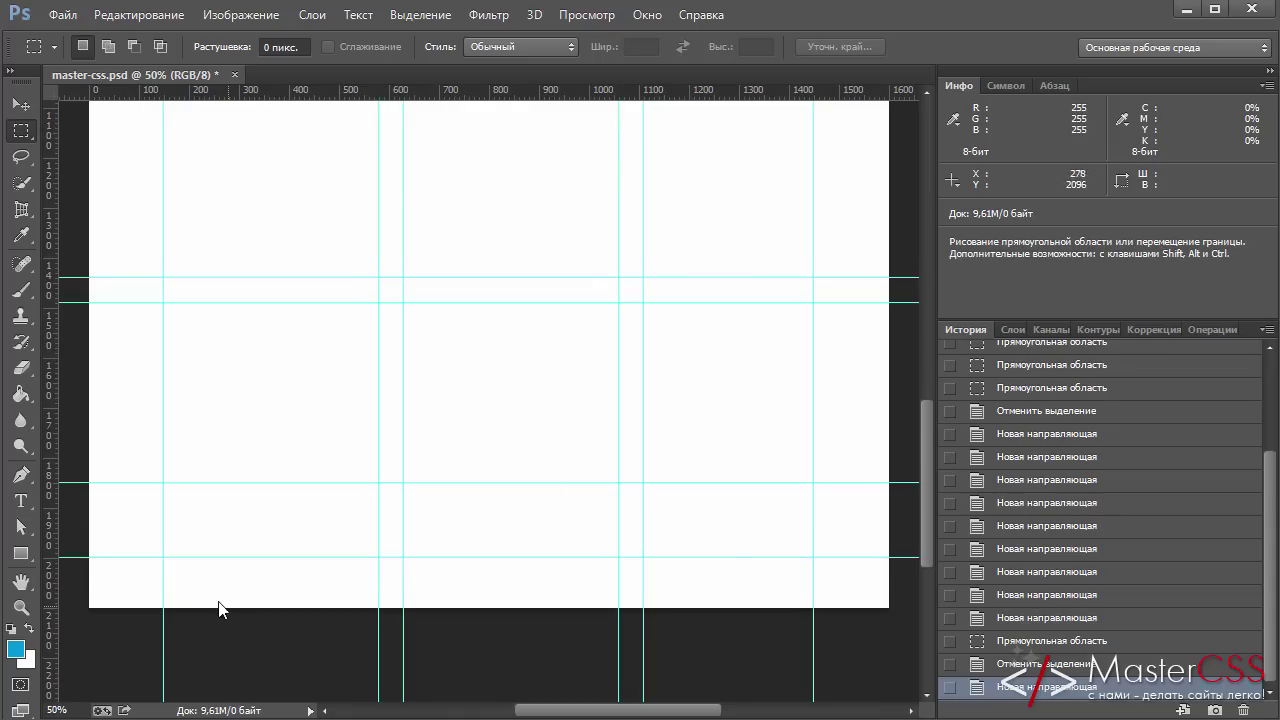
Step: Place a footer guide at about 1970 px, then zoom out to view the full page
{"action": "left_click", "coordinate": [57, 711]}
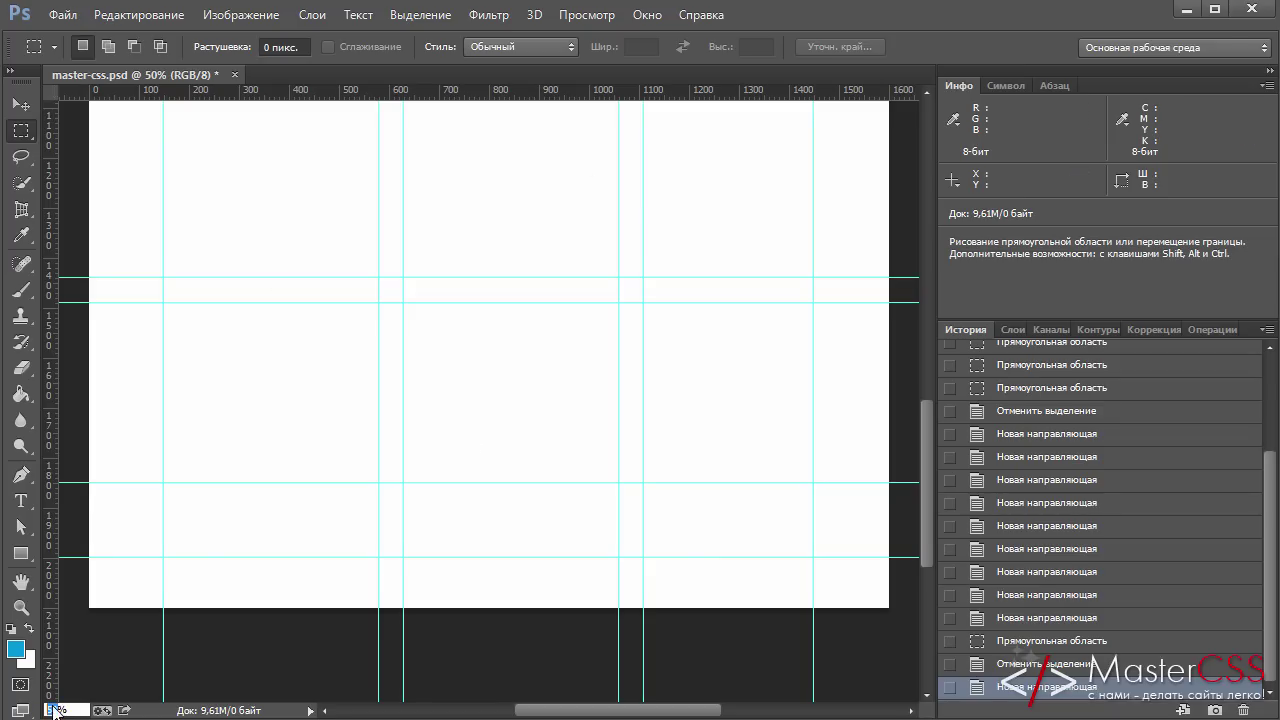
{"action": "left_click_drag", "start_coordinate": [400, 97], "coordinate": [335, 568]}
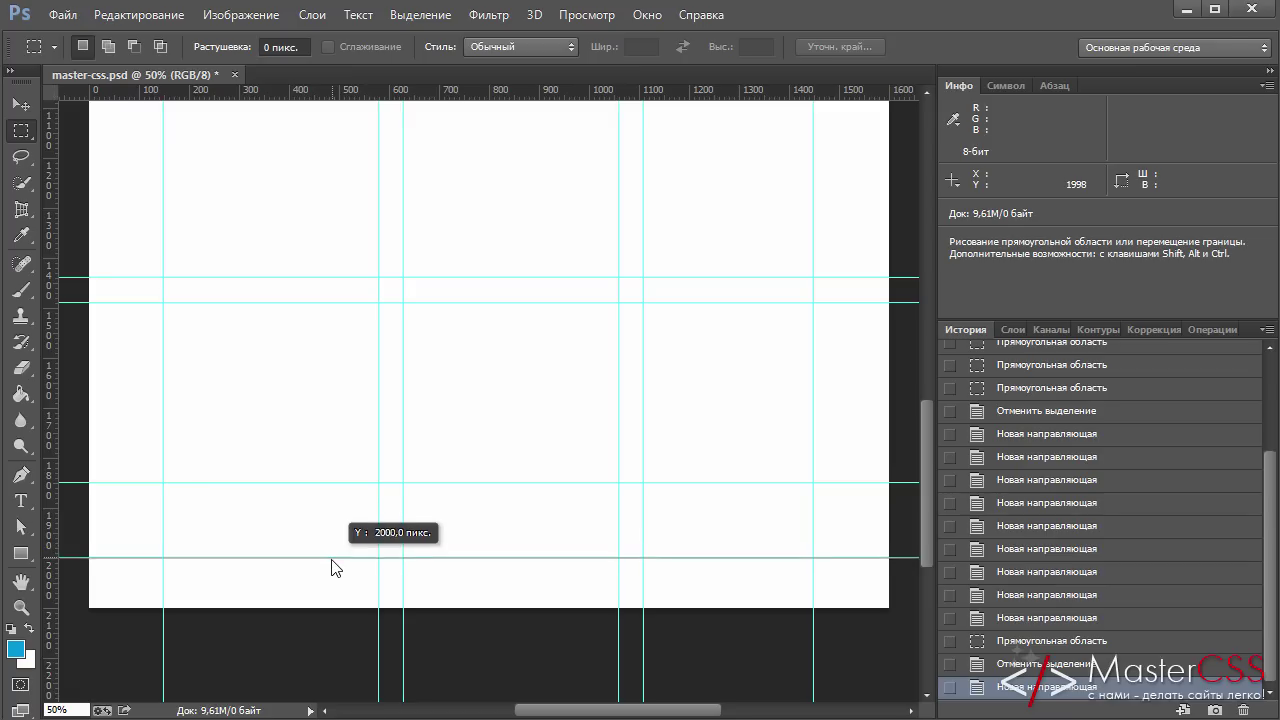
{"action": "left_click_drag", "start_coordinate": [335, 568], "coordinate": [334, 535]}
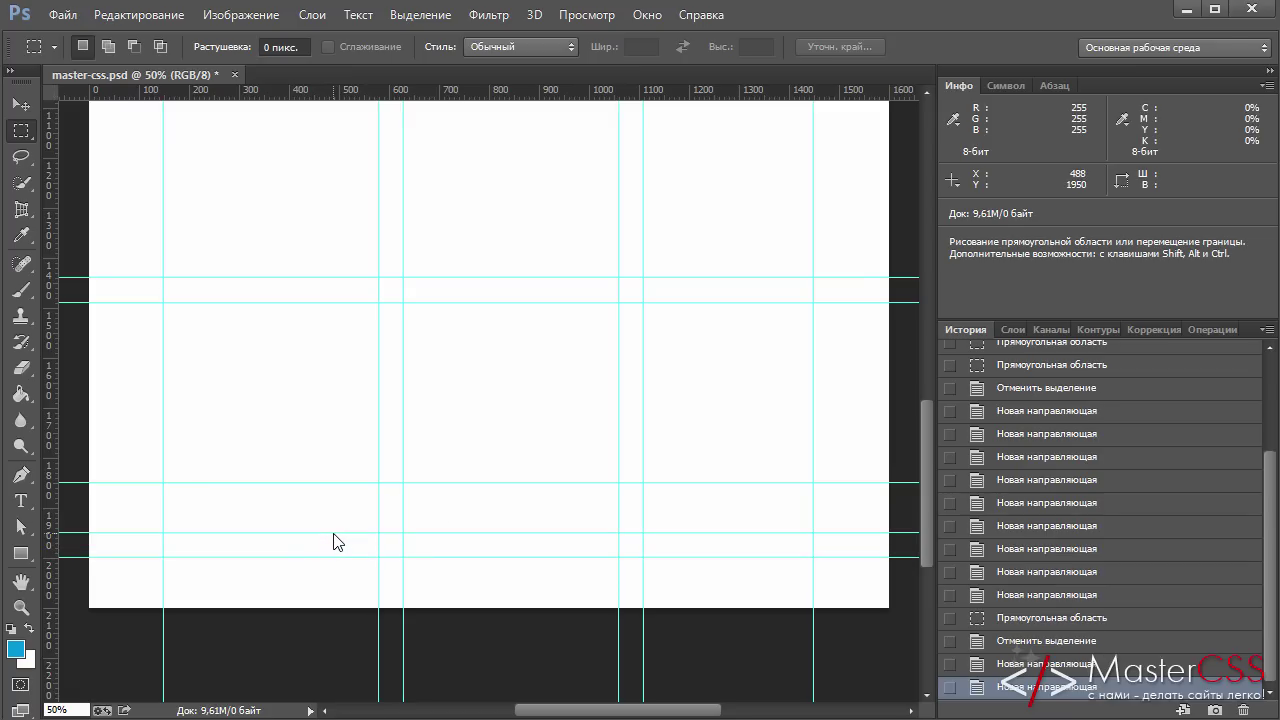
{"action": "key", "text": "ctrl+minus"}
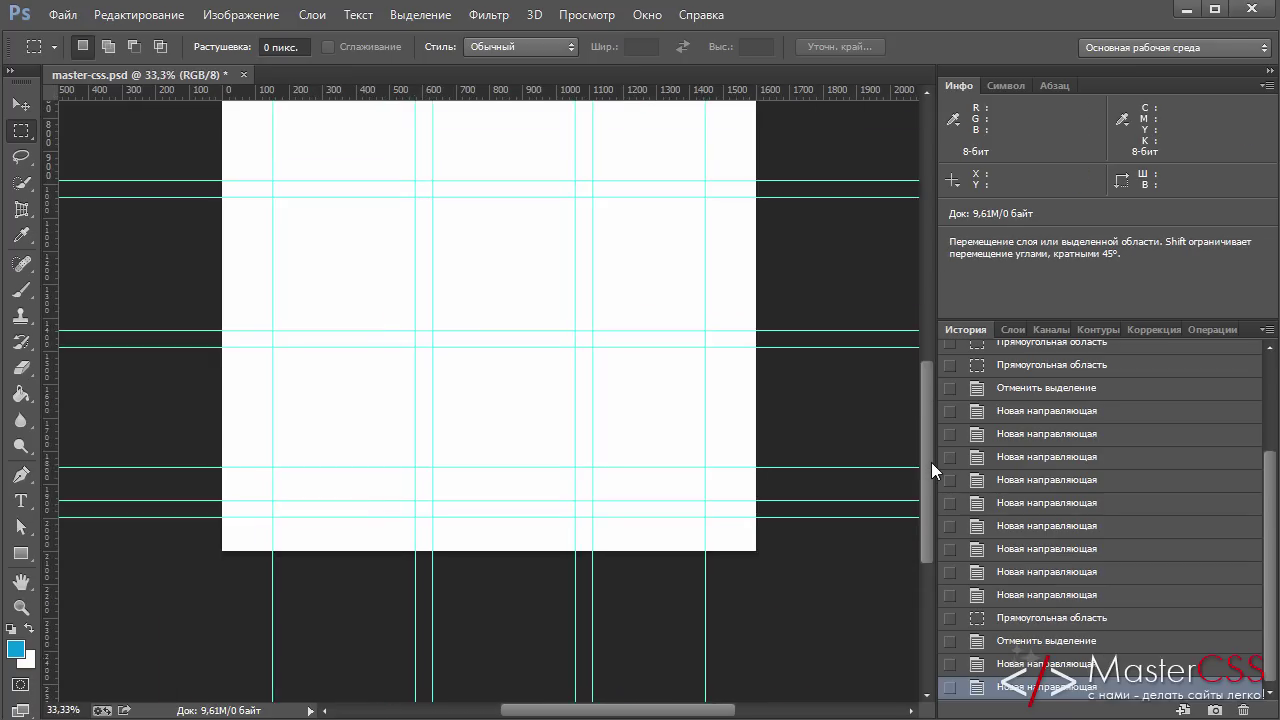
{"action": "key", "text": "ctrl+minus"}
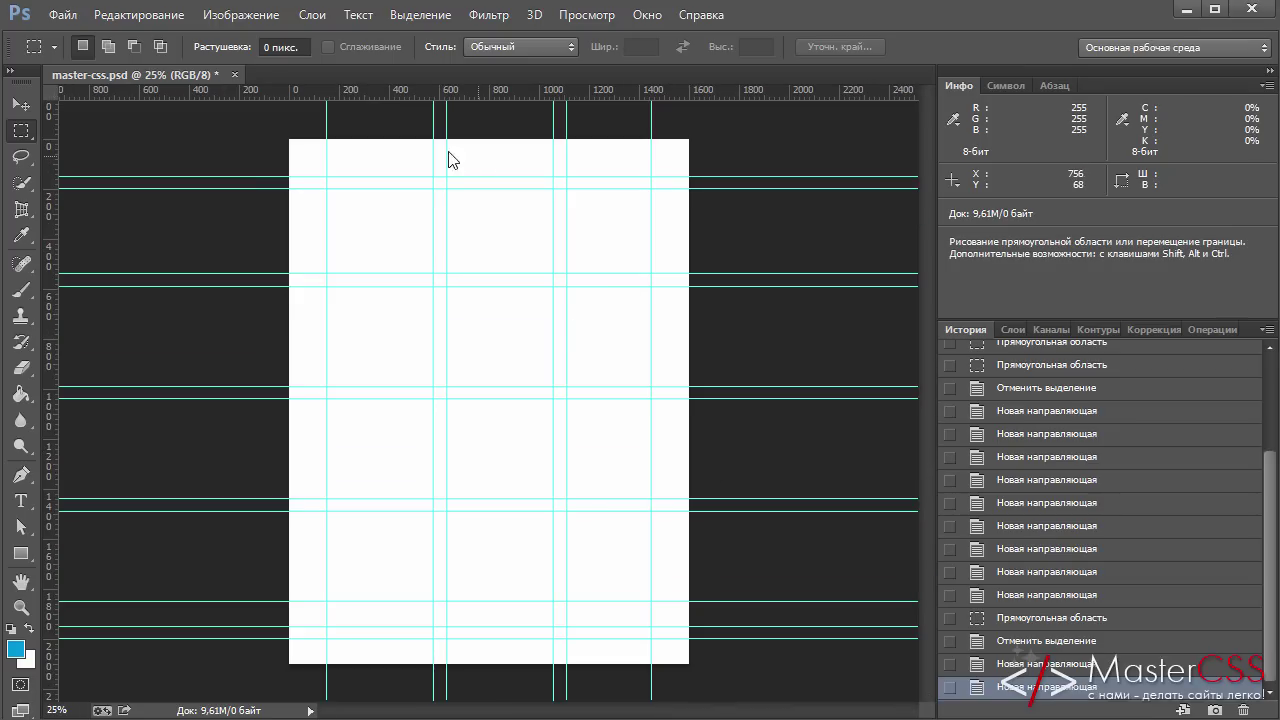